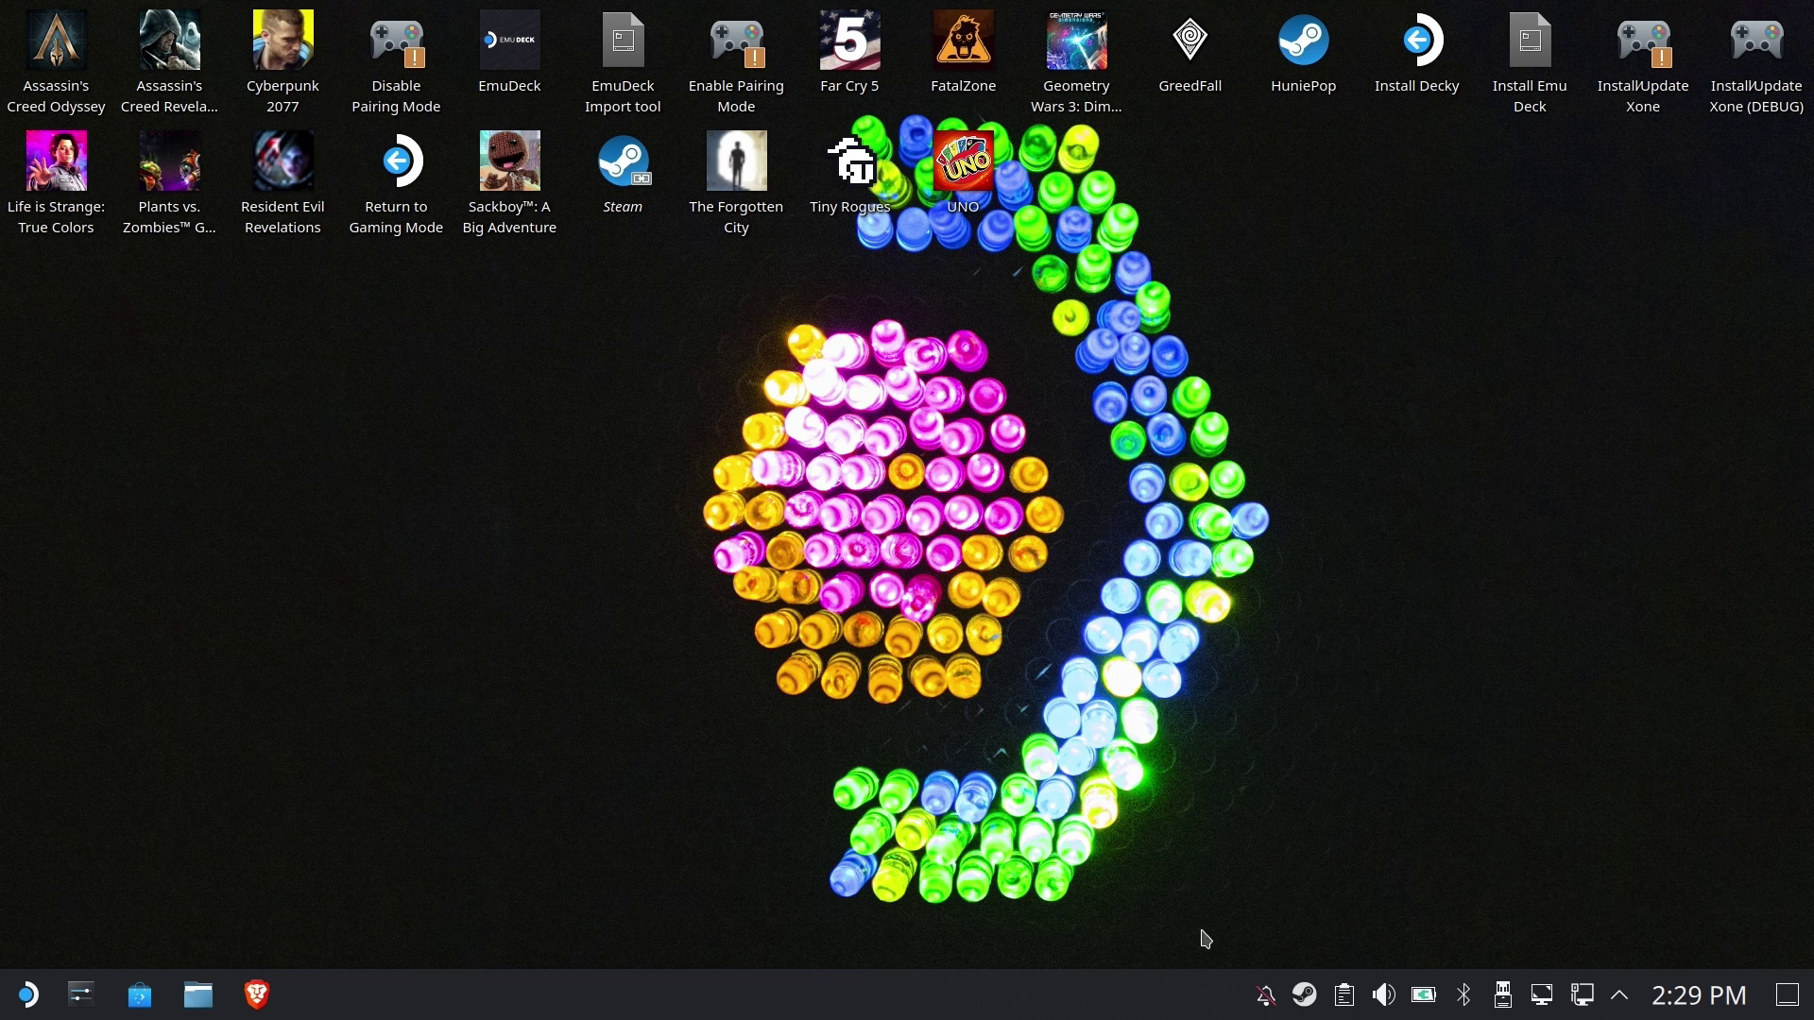
- Open the Steam library and go to the Assassin's Creed Odyssey game page
right_click(1304, 995)
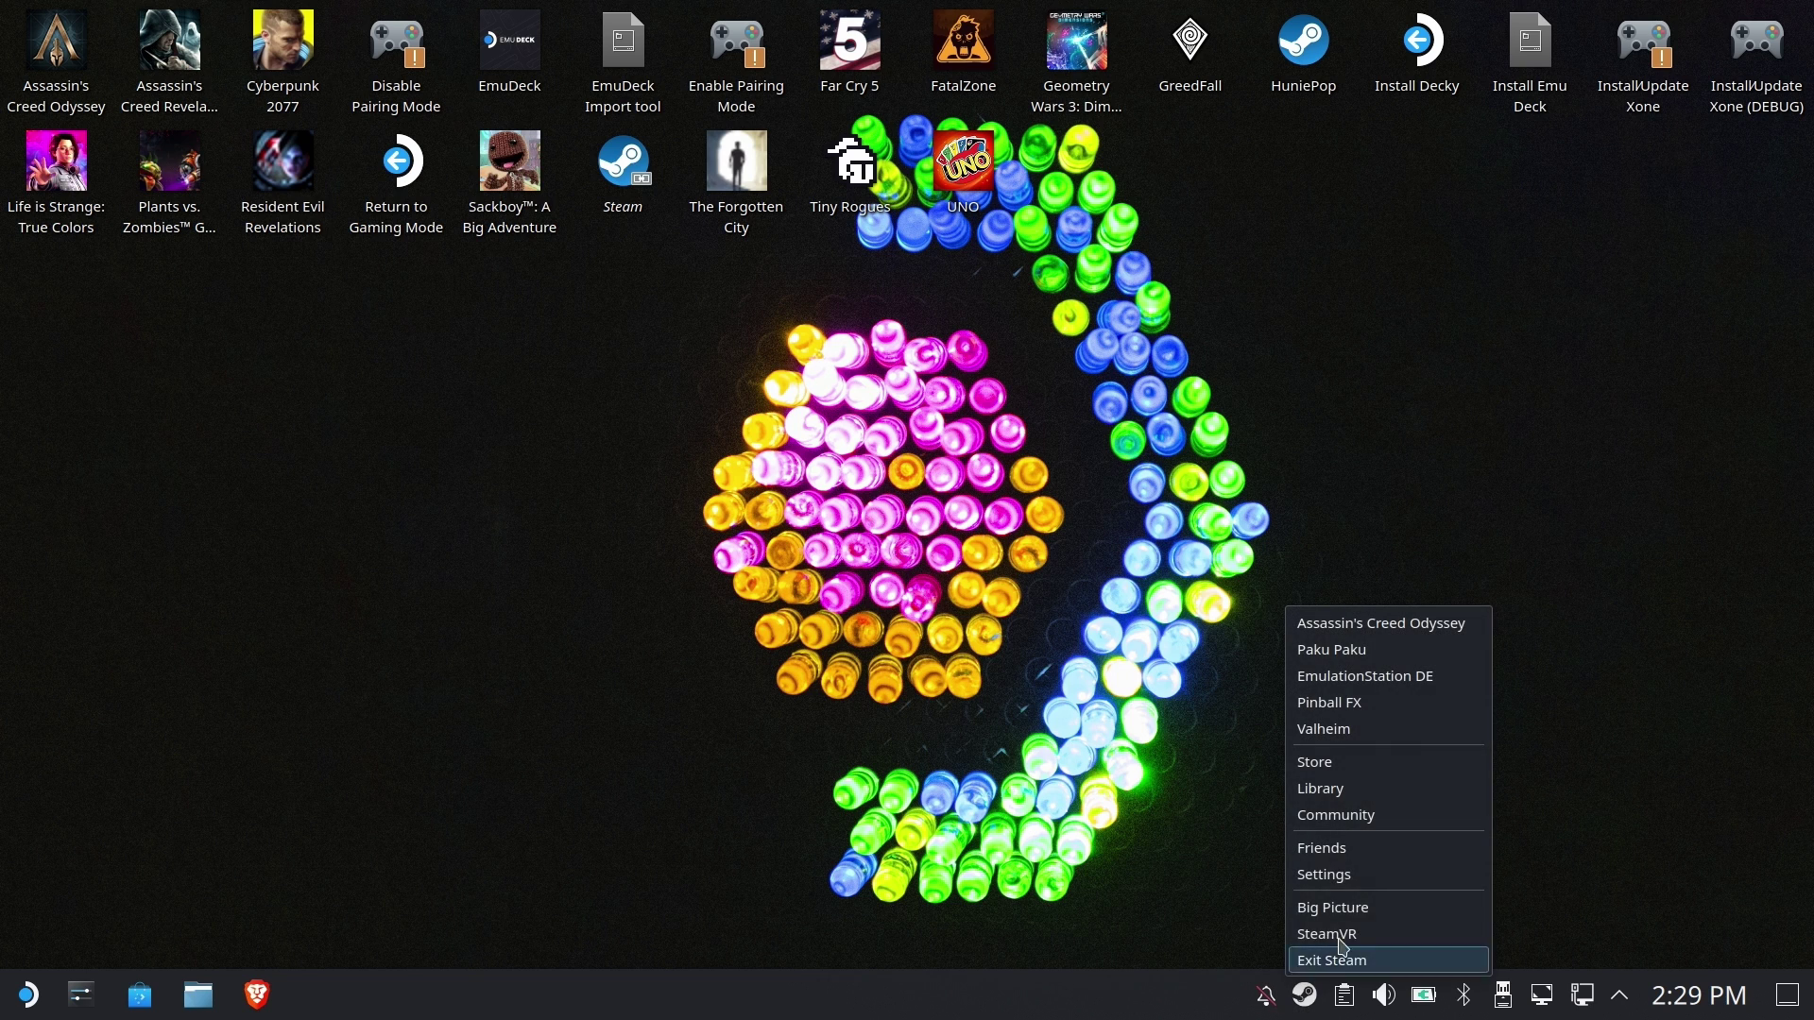
click(1382, 796)
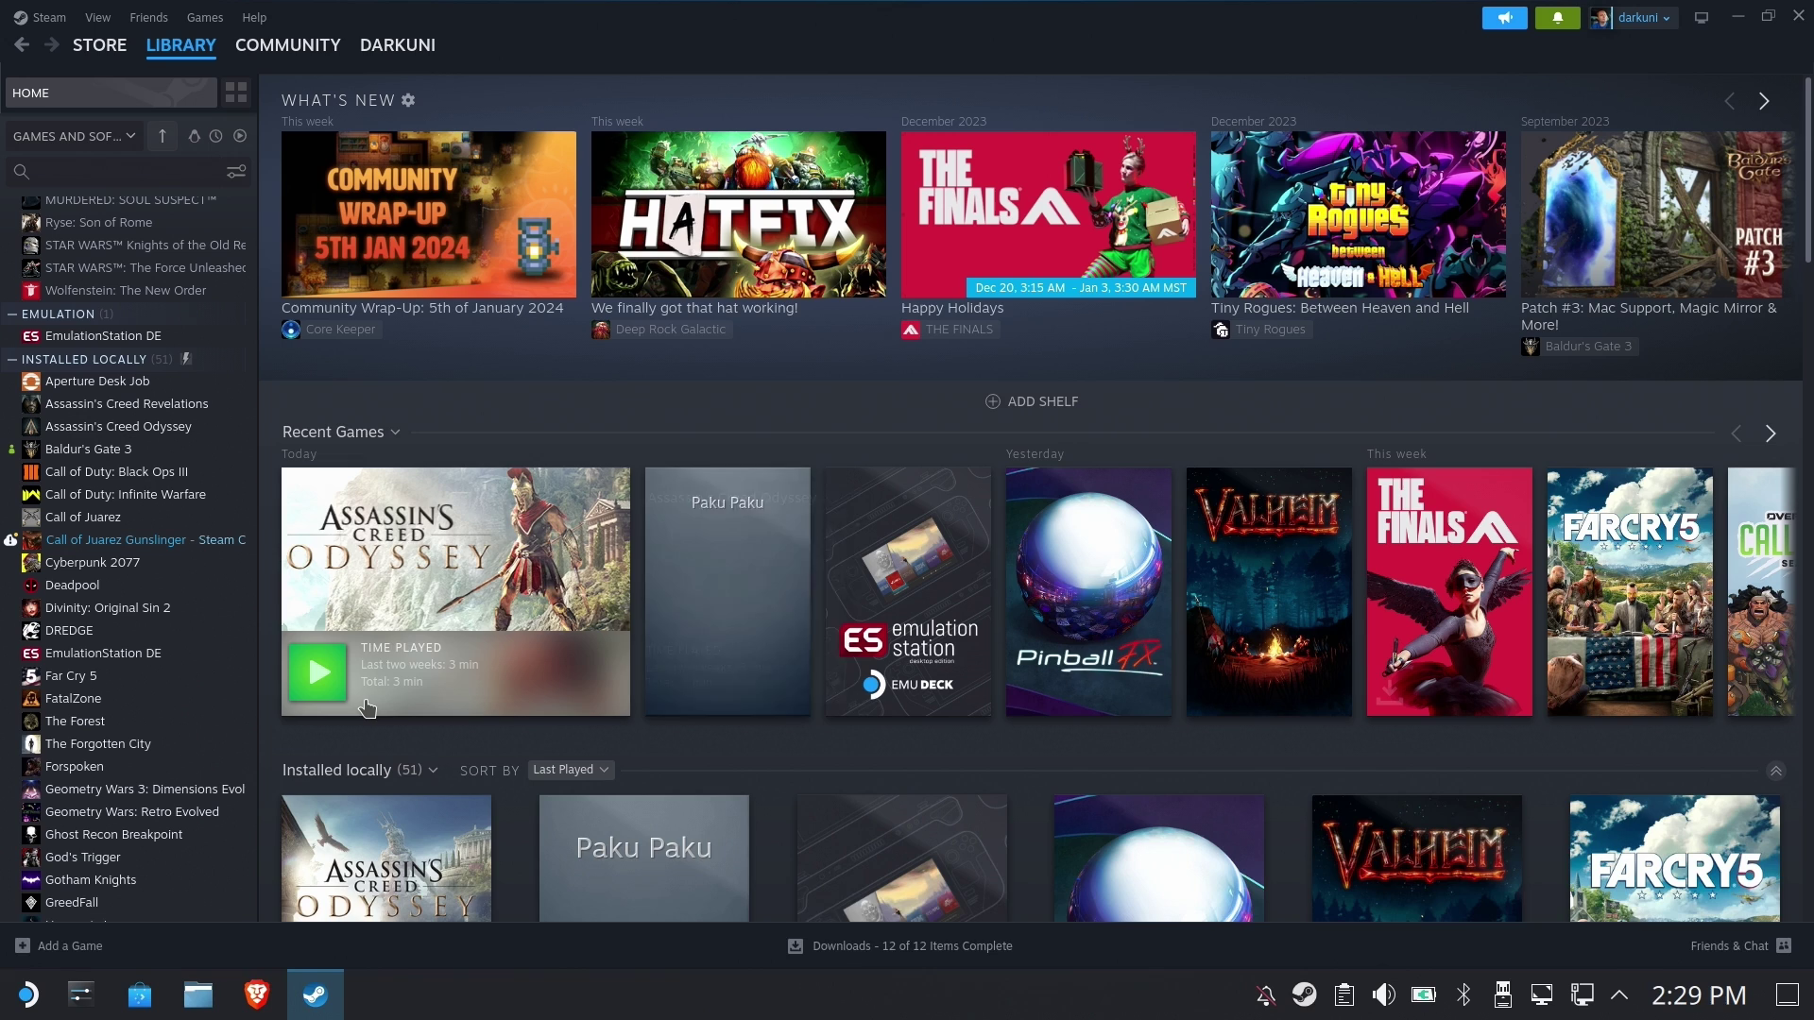
click(399, 614)
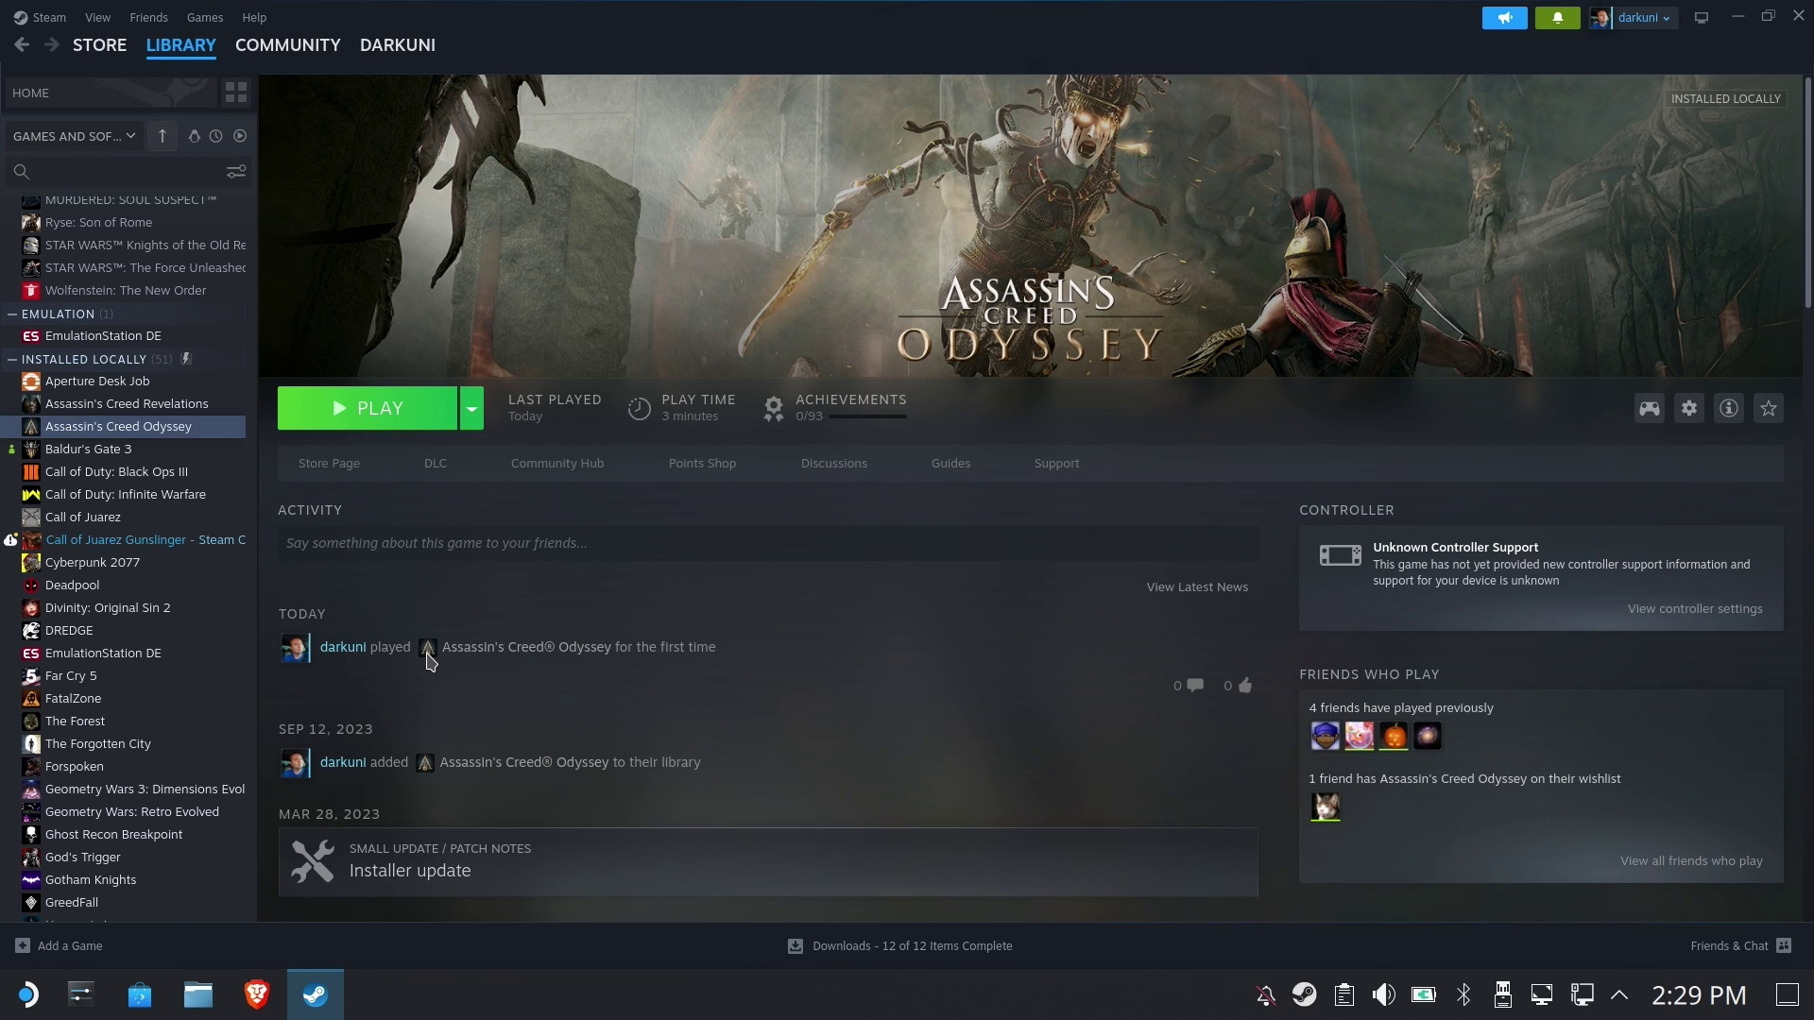
- Browse the local files of Assassin's Creed Odyssey and go up to the parent folder "common"
click(1689, 408)
mouse_move(1673, 550)
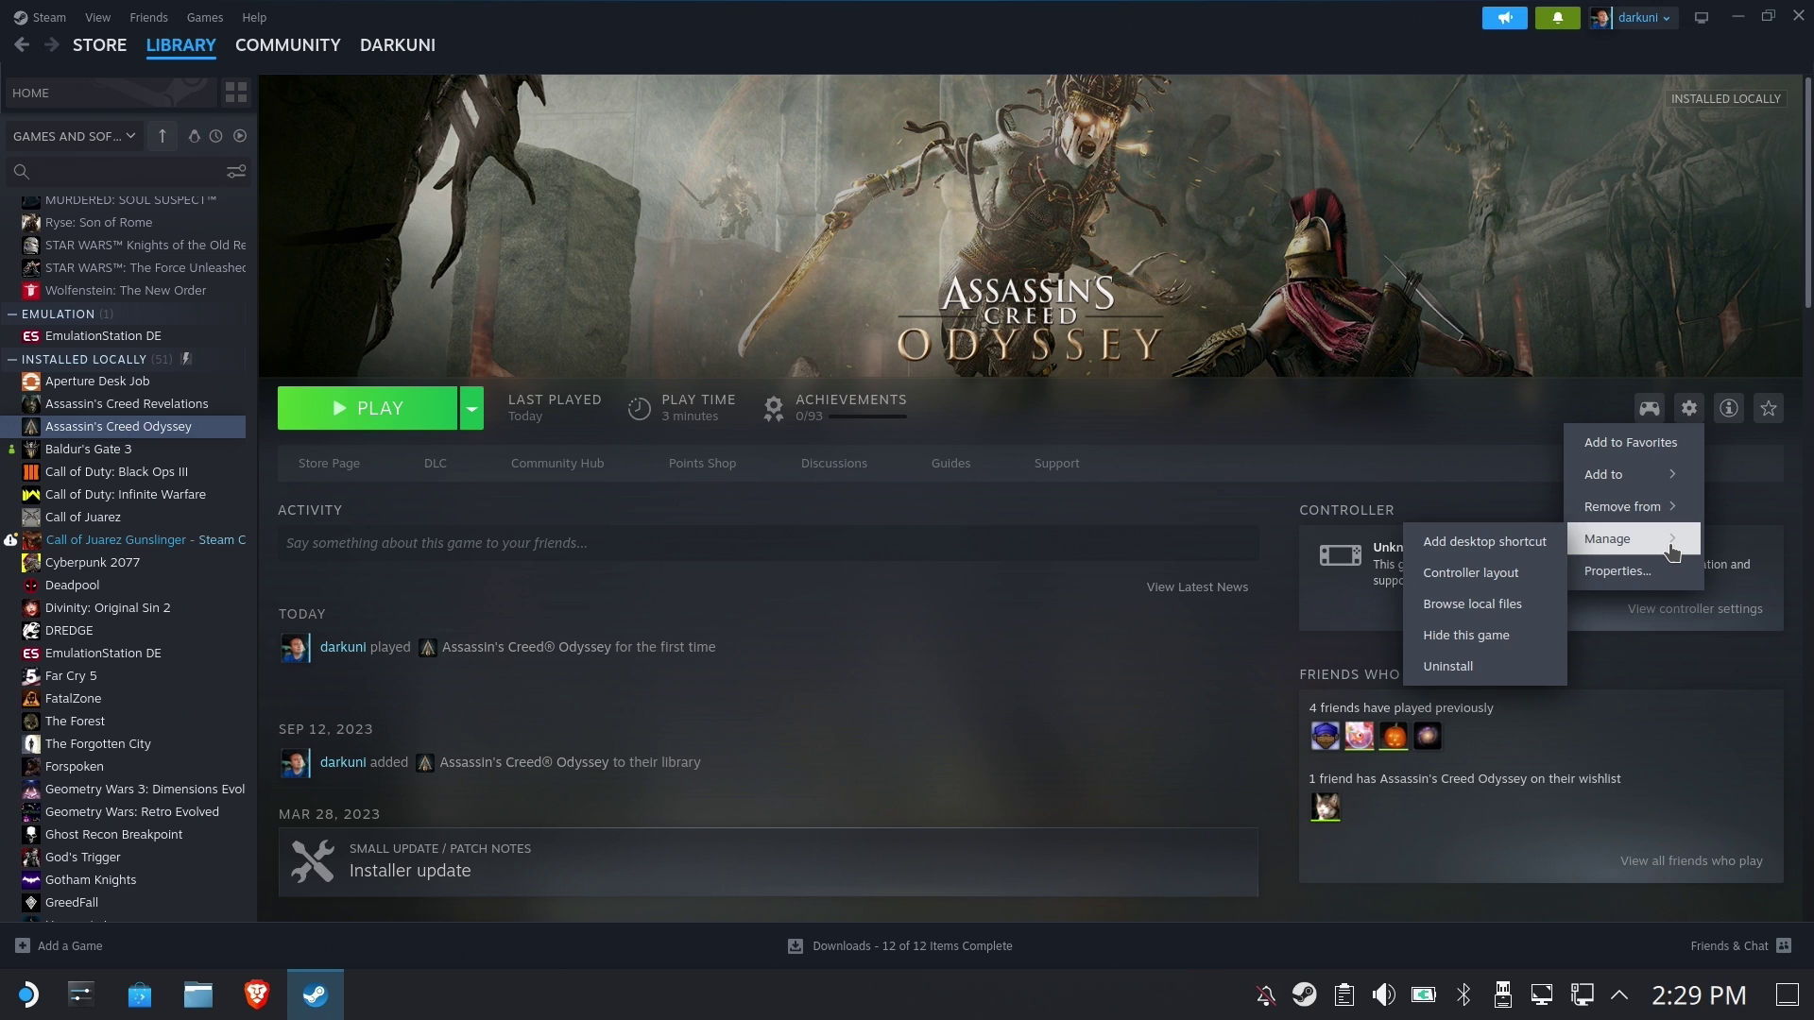
click(1502, 602)
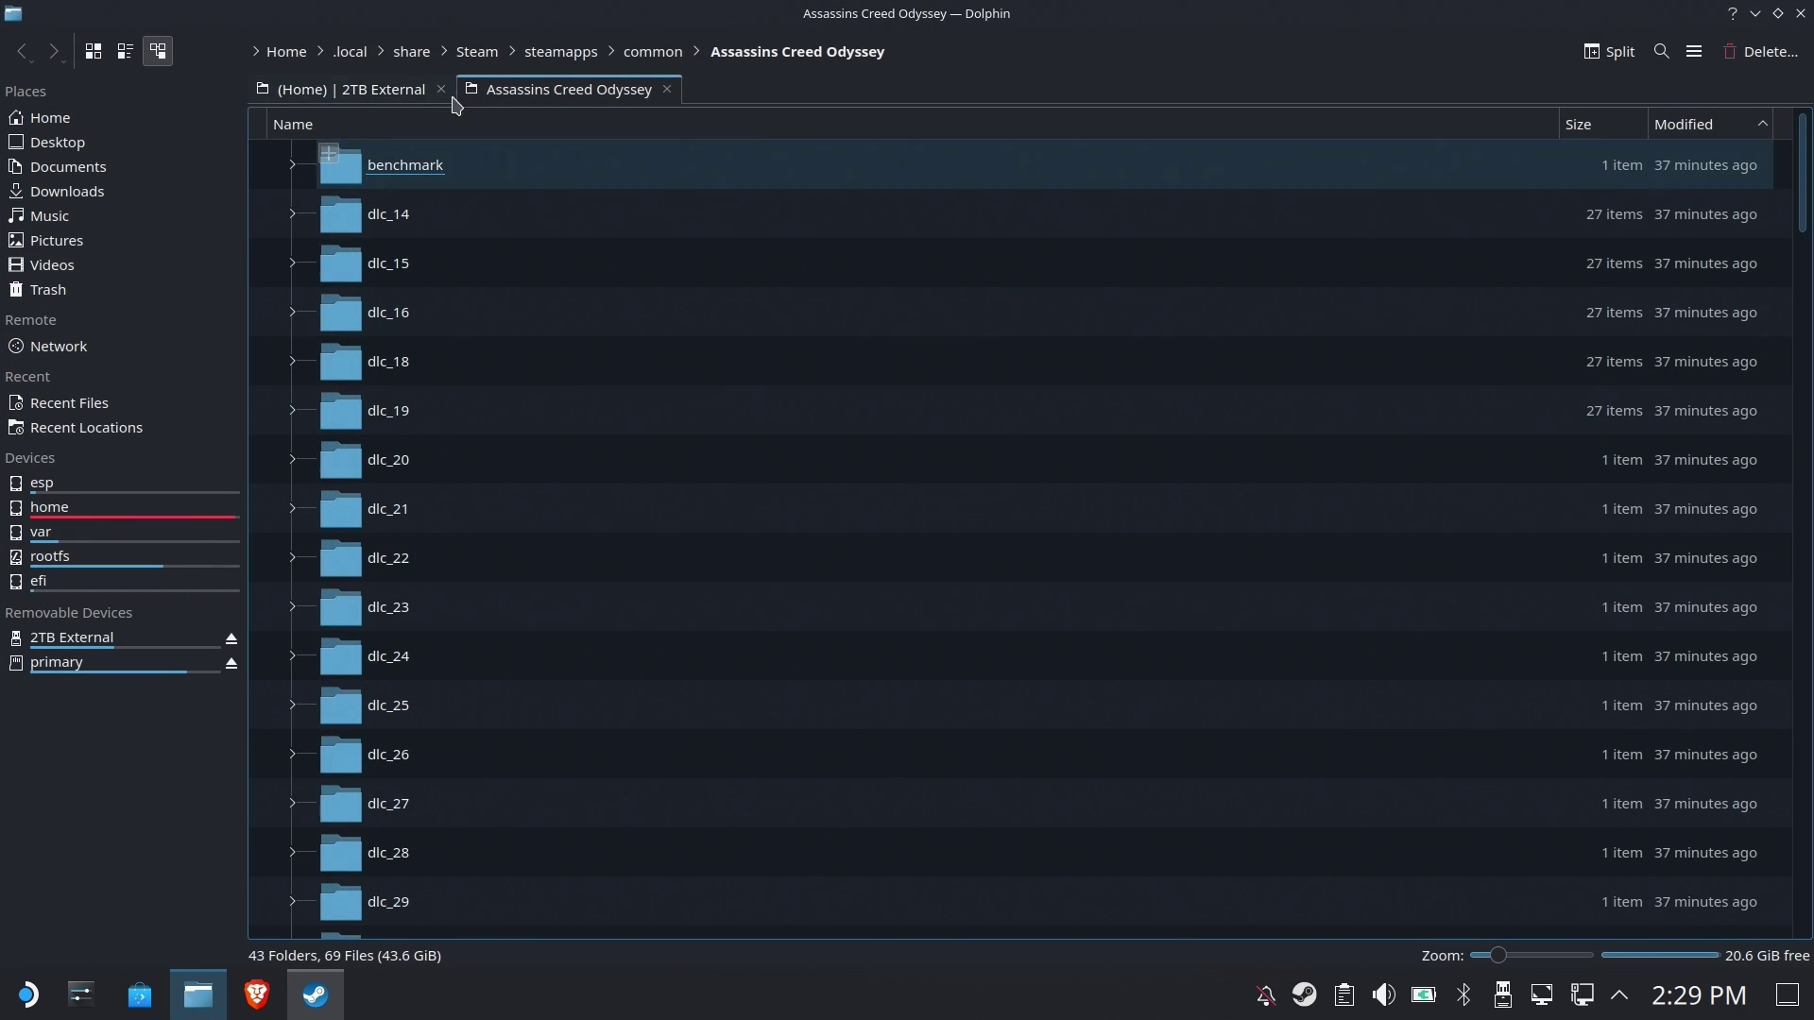
click(669, 59)
scroll(519, 384, down, 1)
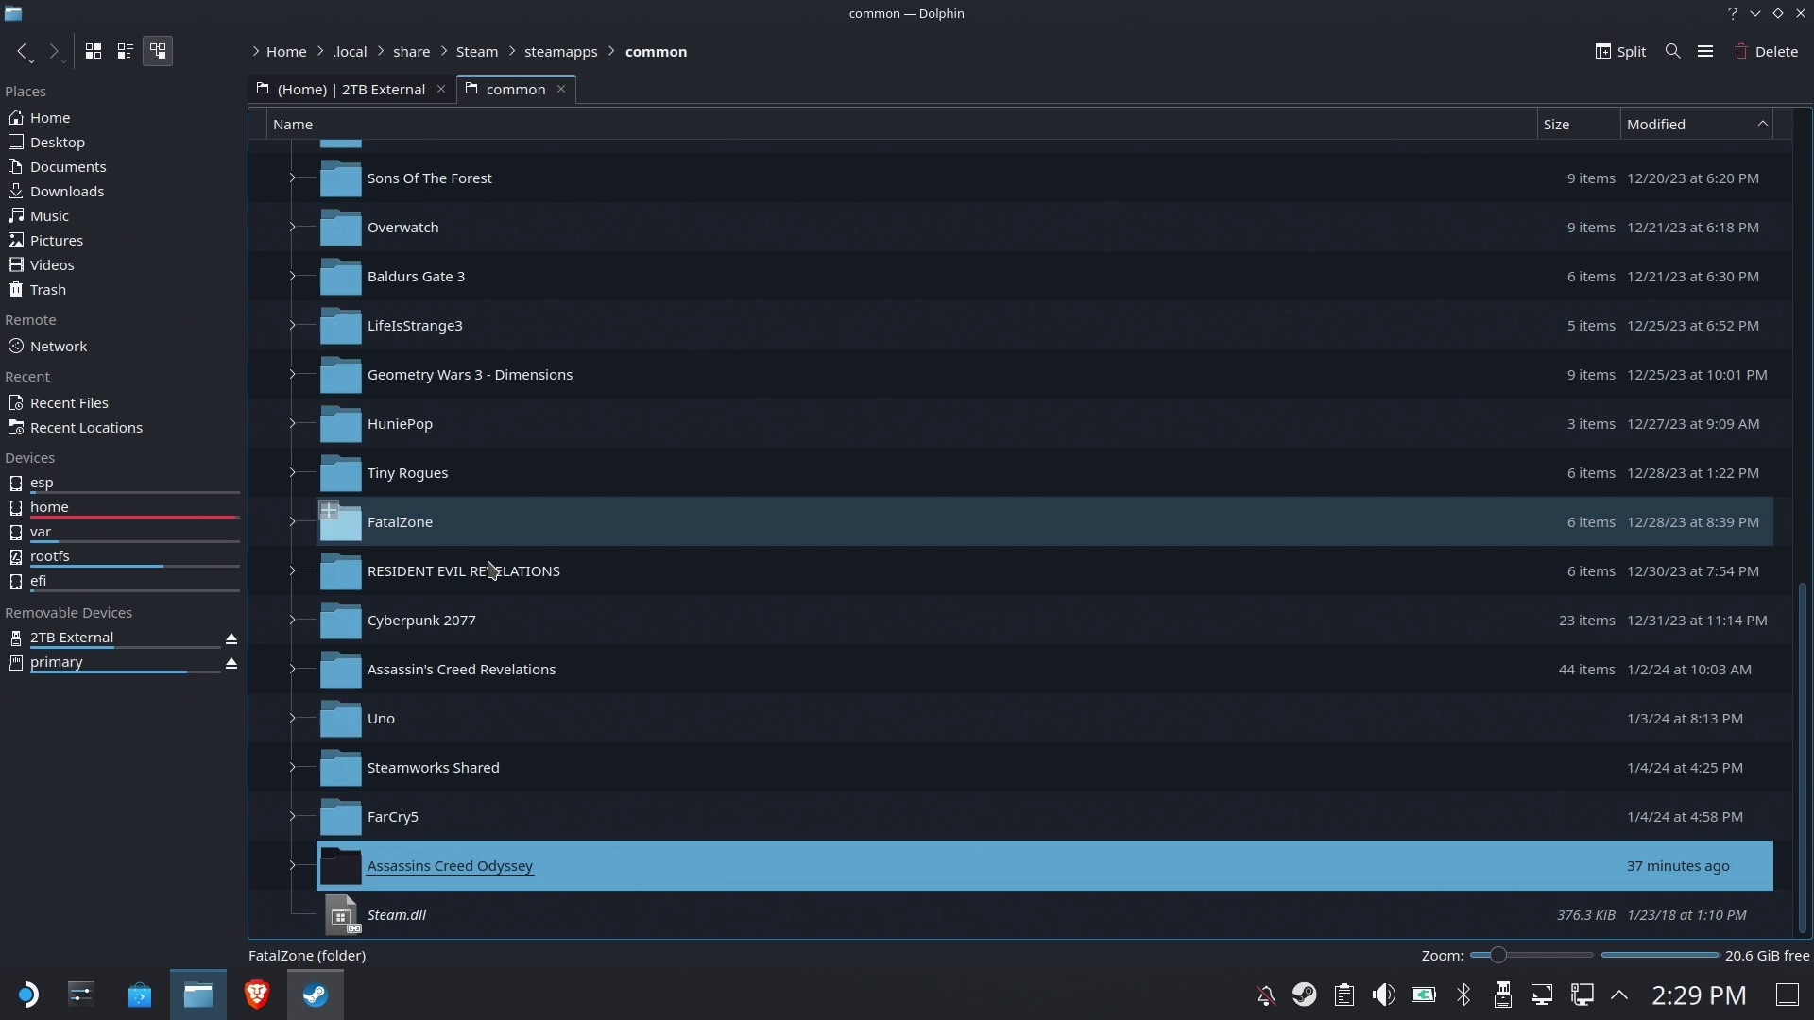
- Check the size of the Assassins Creed Odyssey folder in its properties, and close the file manager
right_click(451, 866)
click(515, 851)
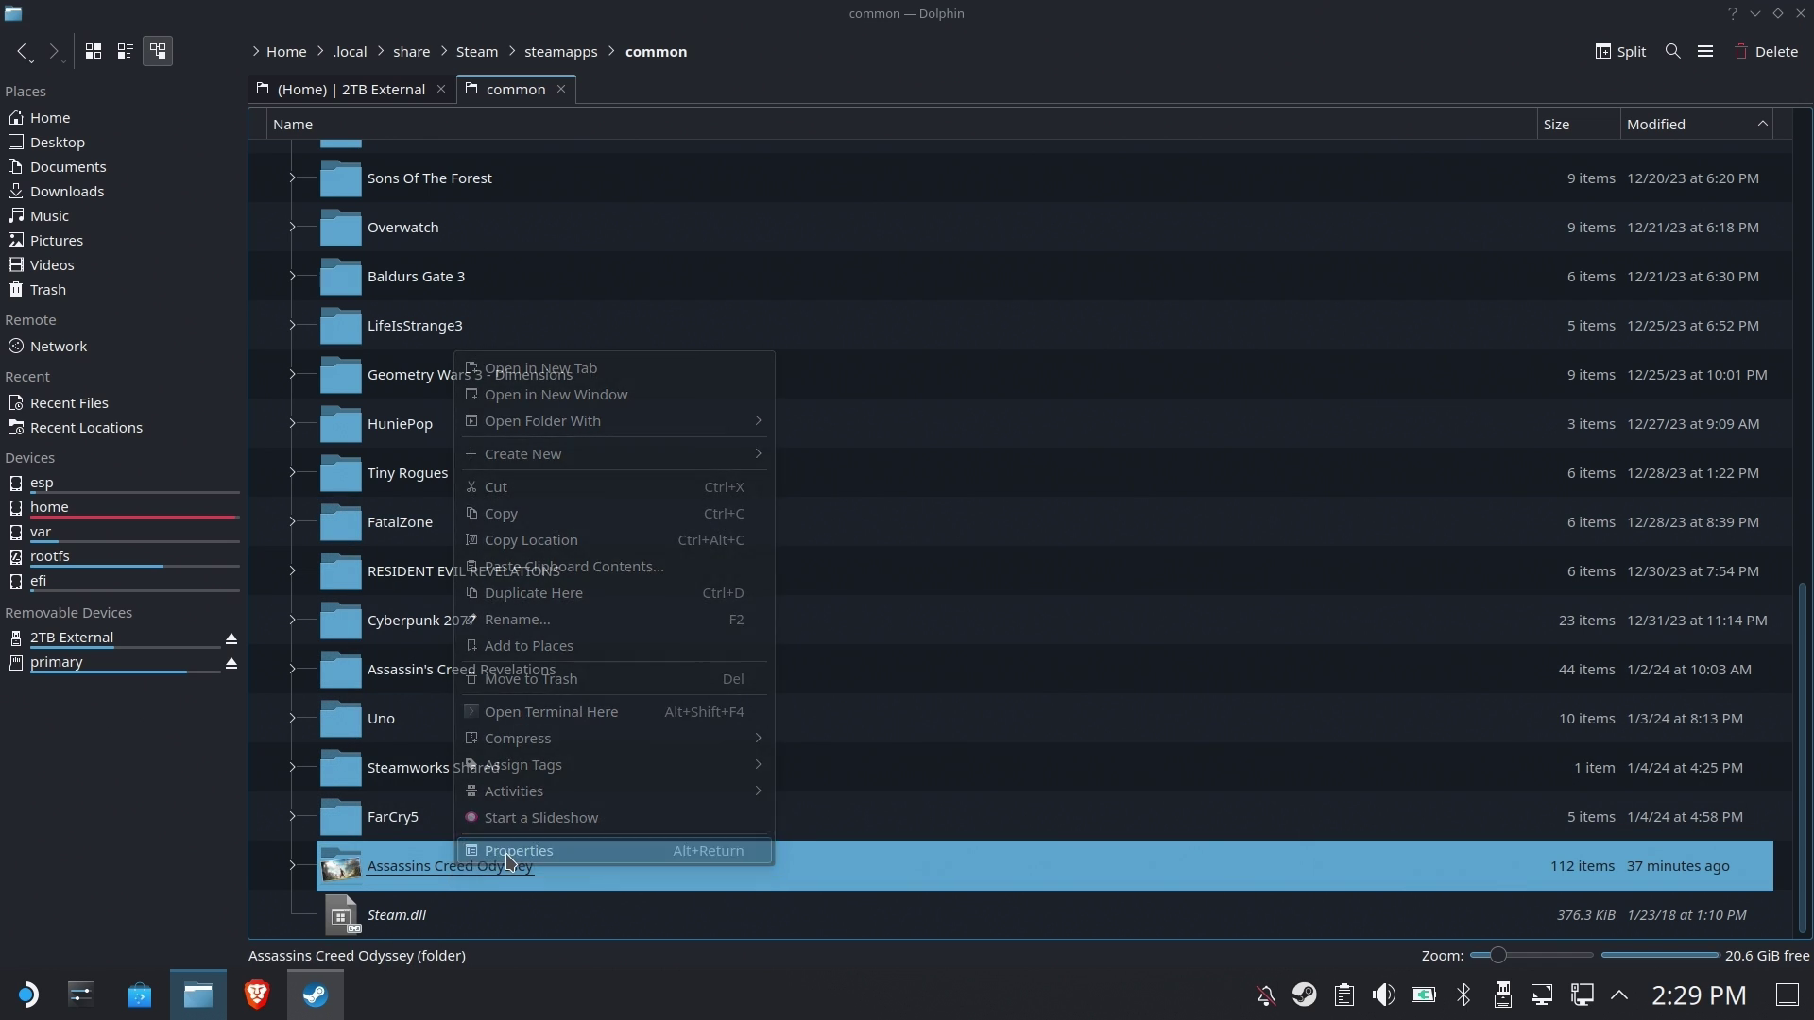
drag(992, 402, 801, 415)
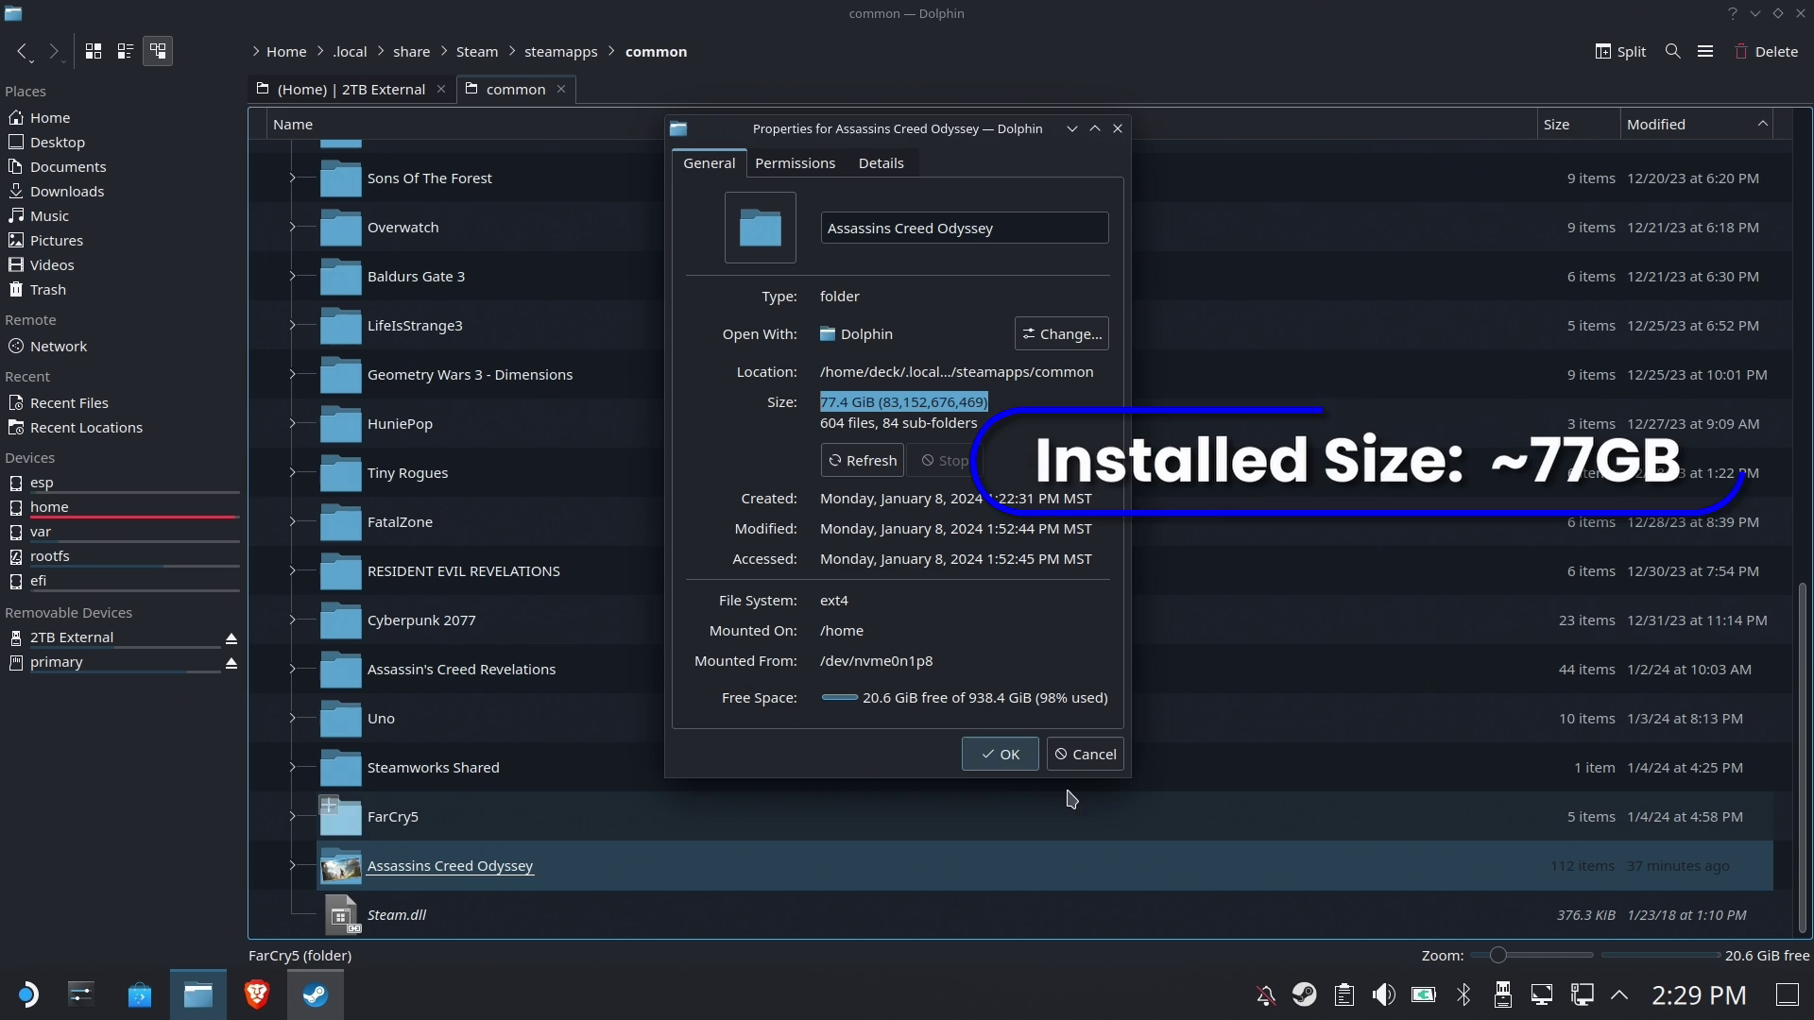
click(1000, 754)
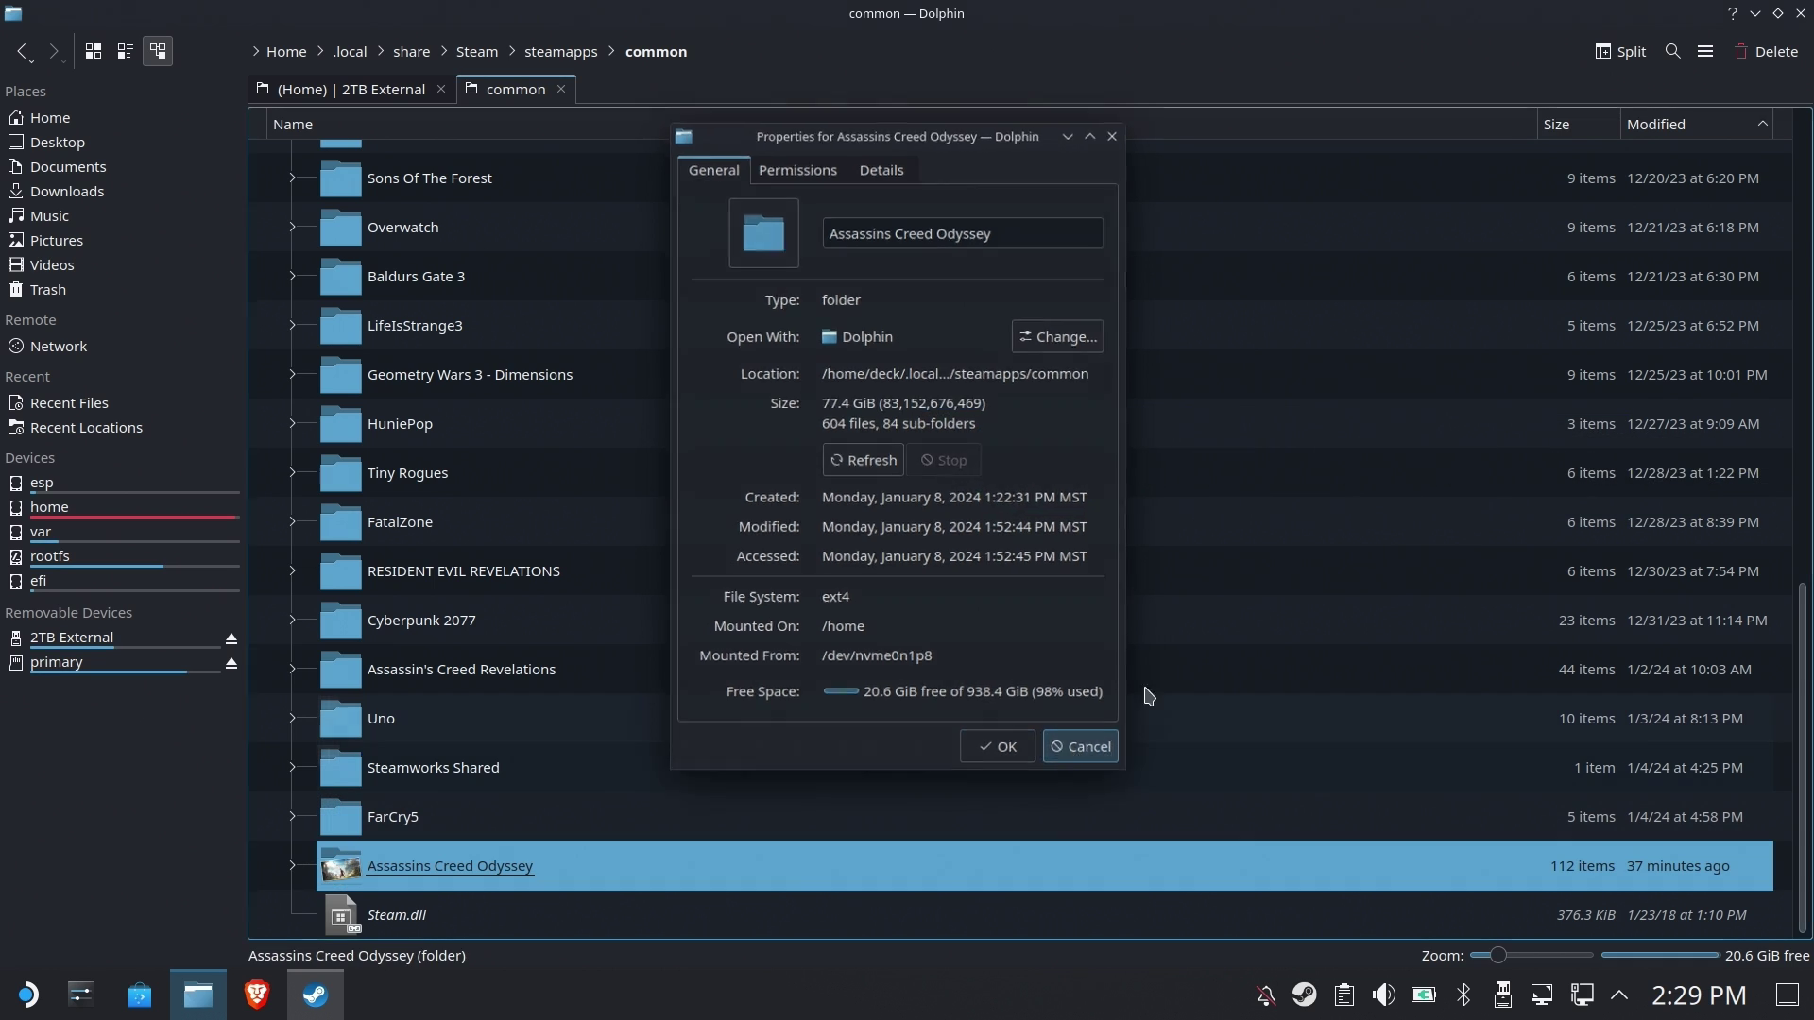
click(1801, 15)
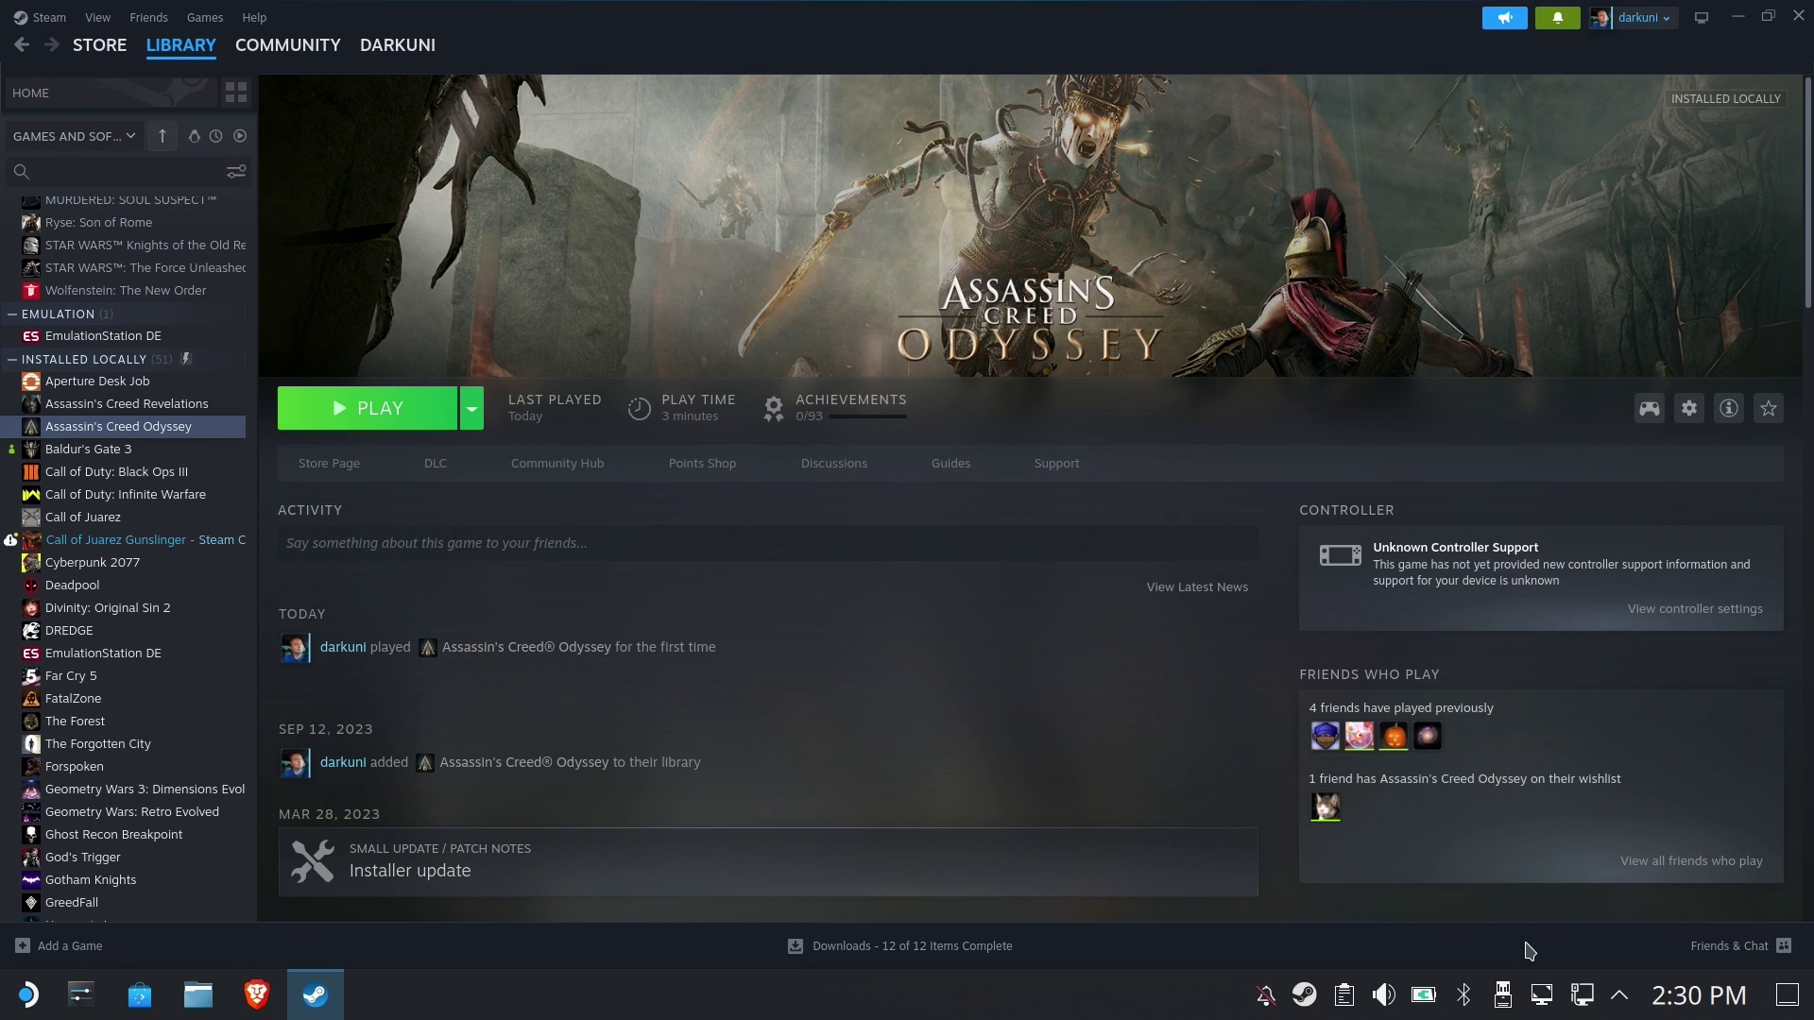
- Check the free space on the connected external storage drives
click(1503, 997)
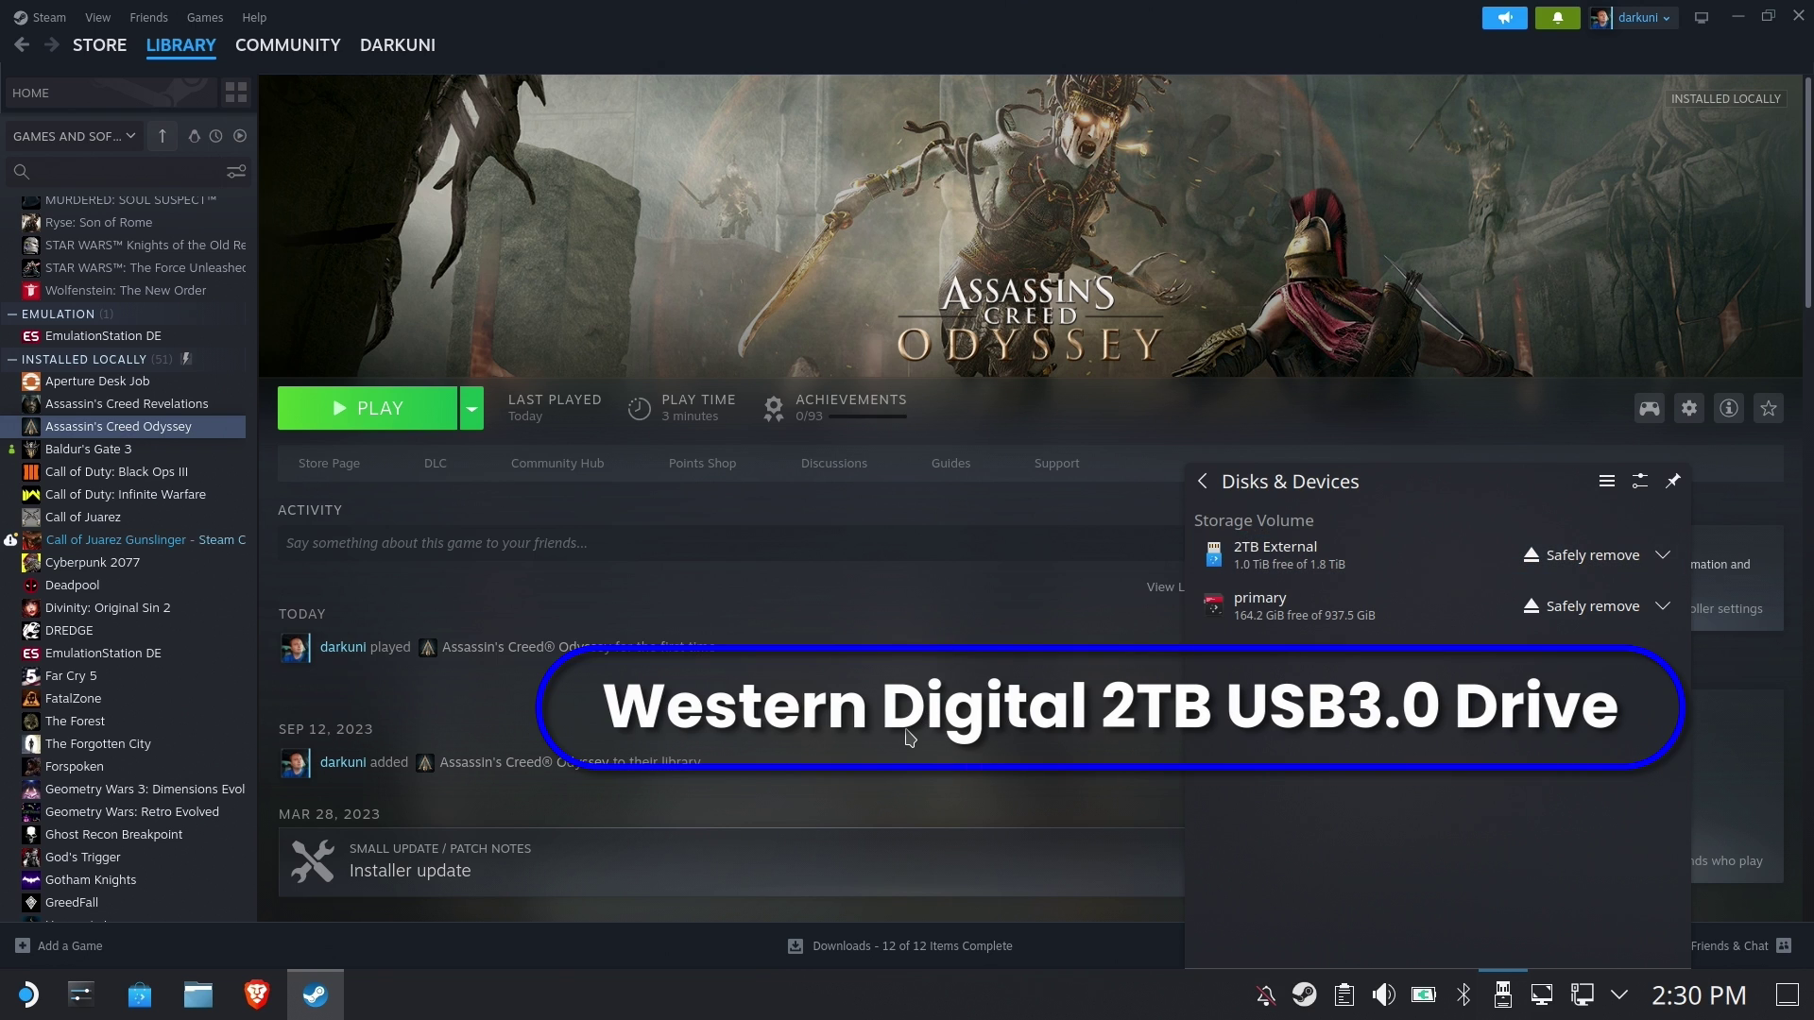
click(987, 573)
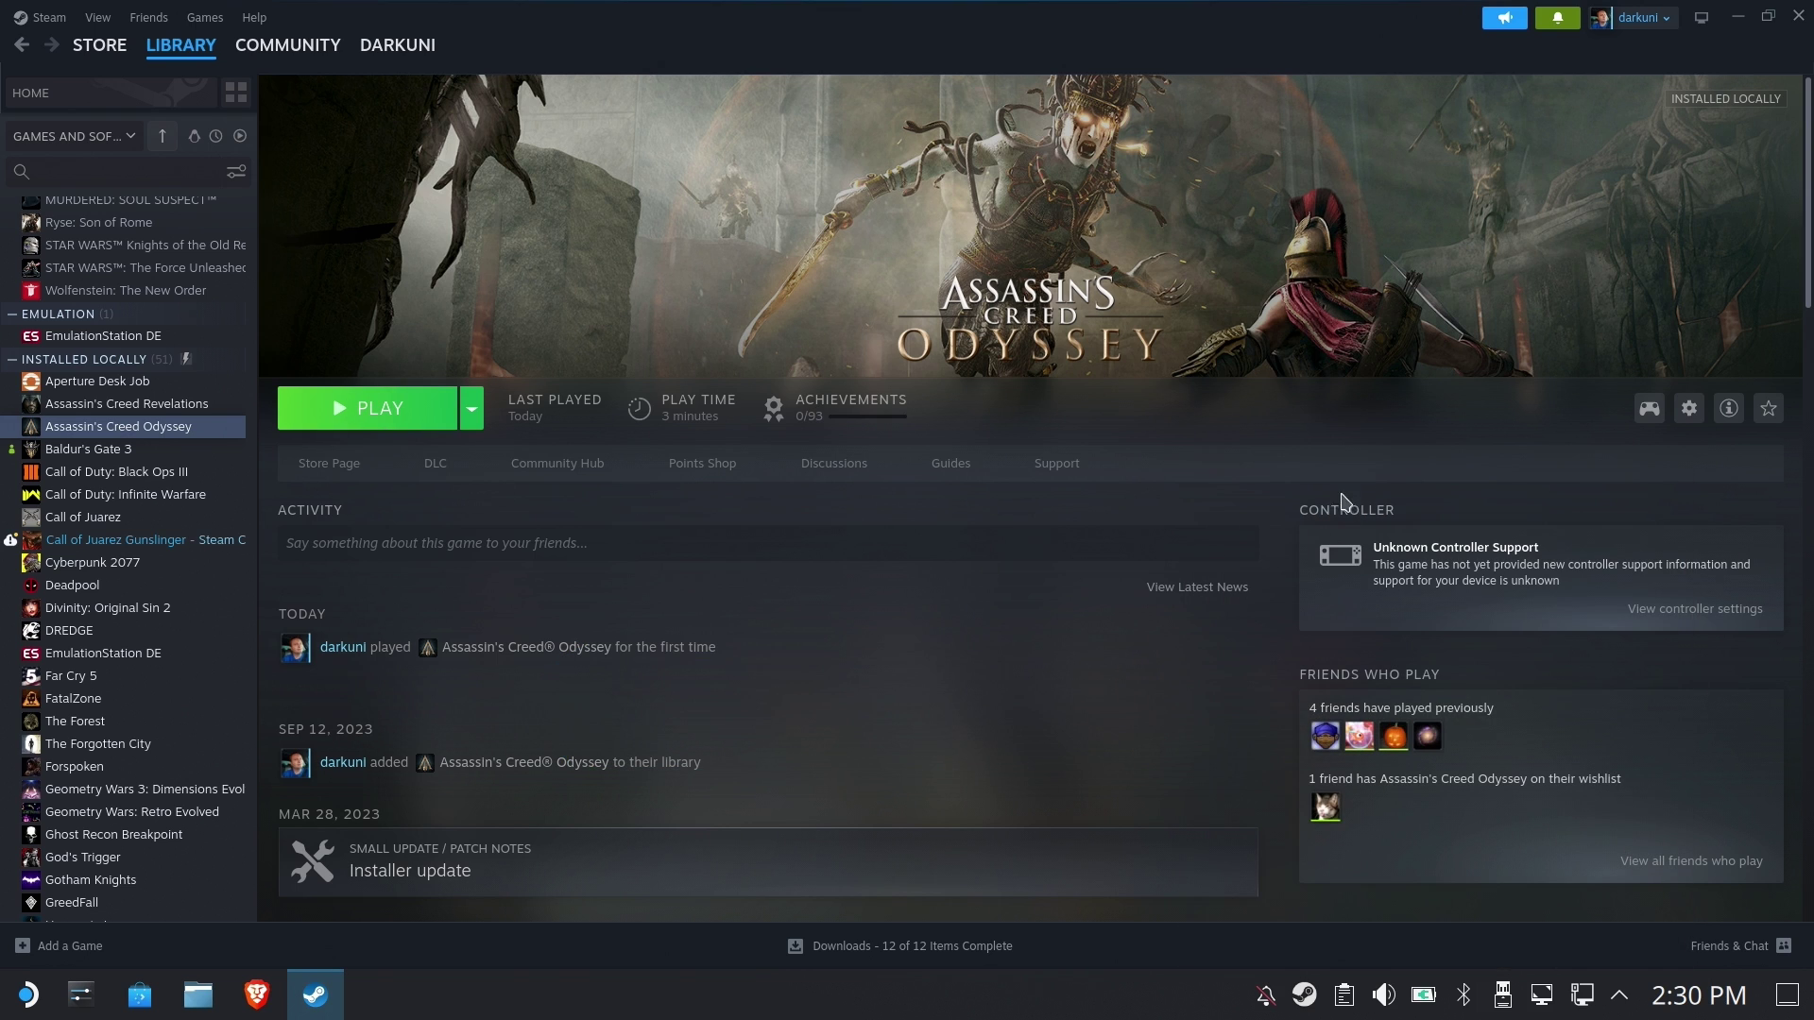
- Start a backup of the game files from the Installed Files properties of Assassin's Creed Odyssey
click(1689, 408)
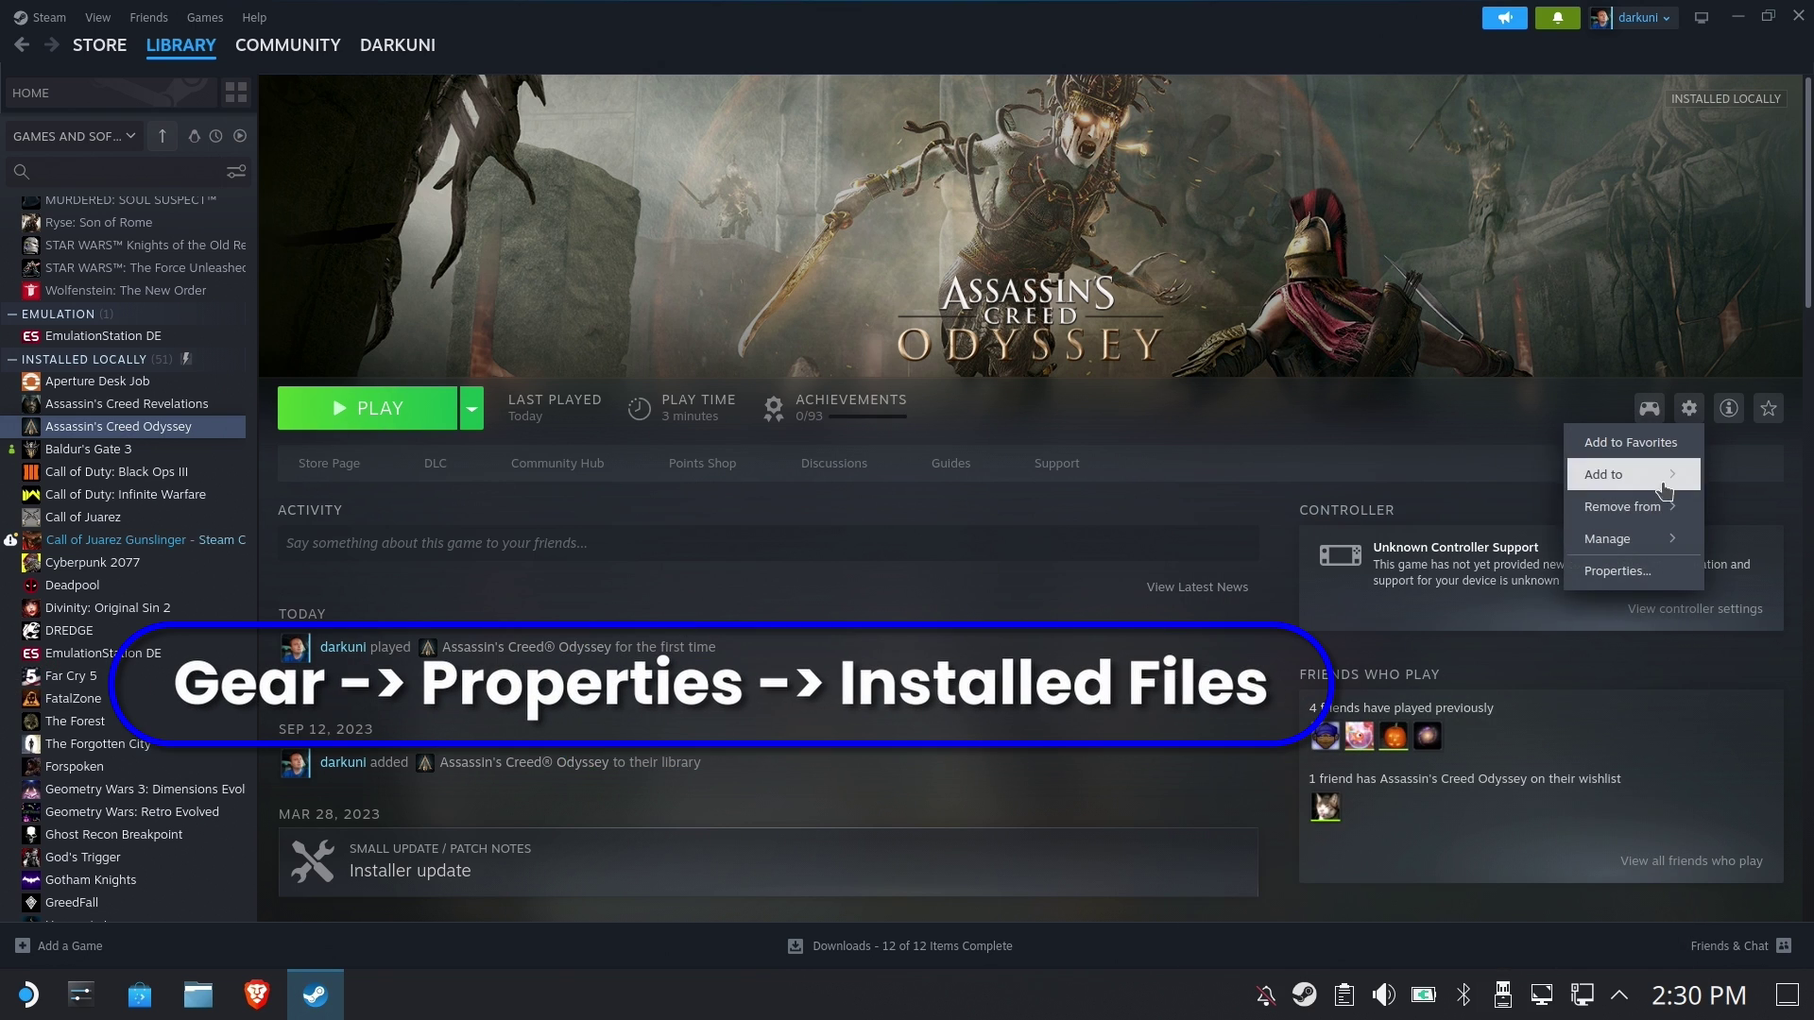
click(1641, 586)
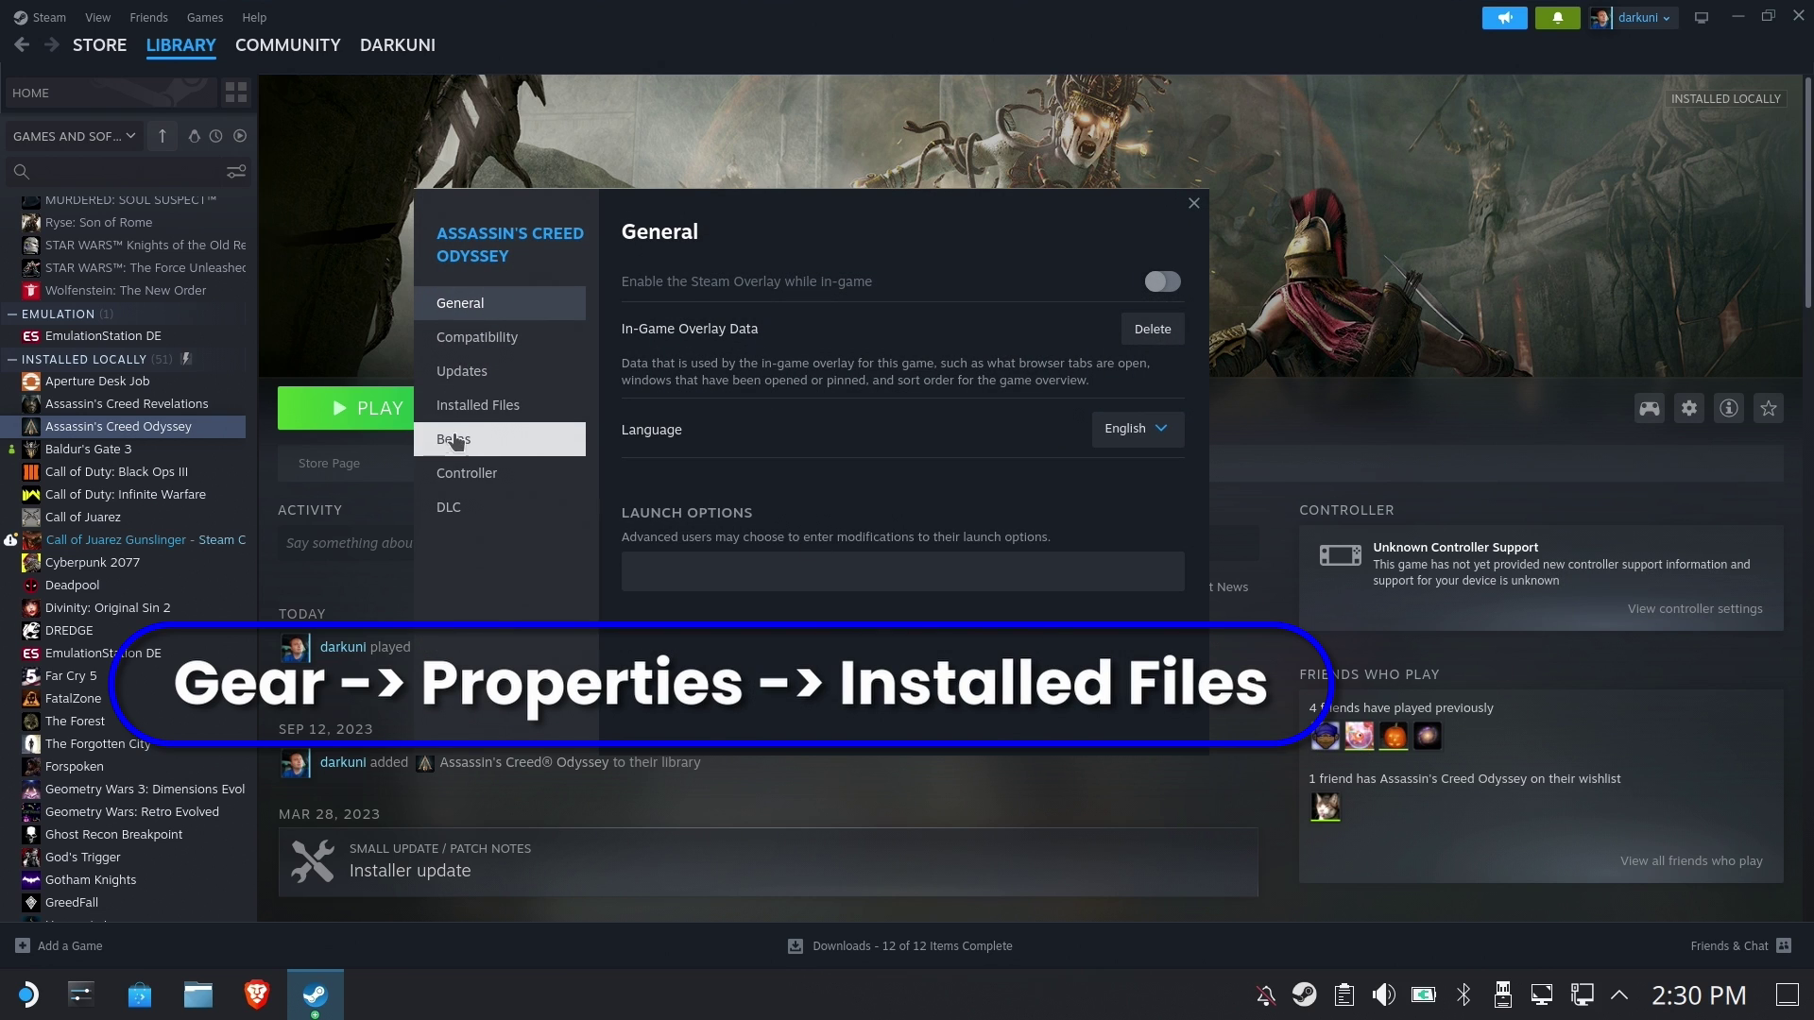
click(479, 405)
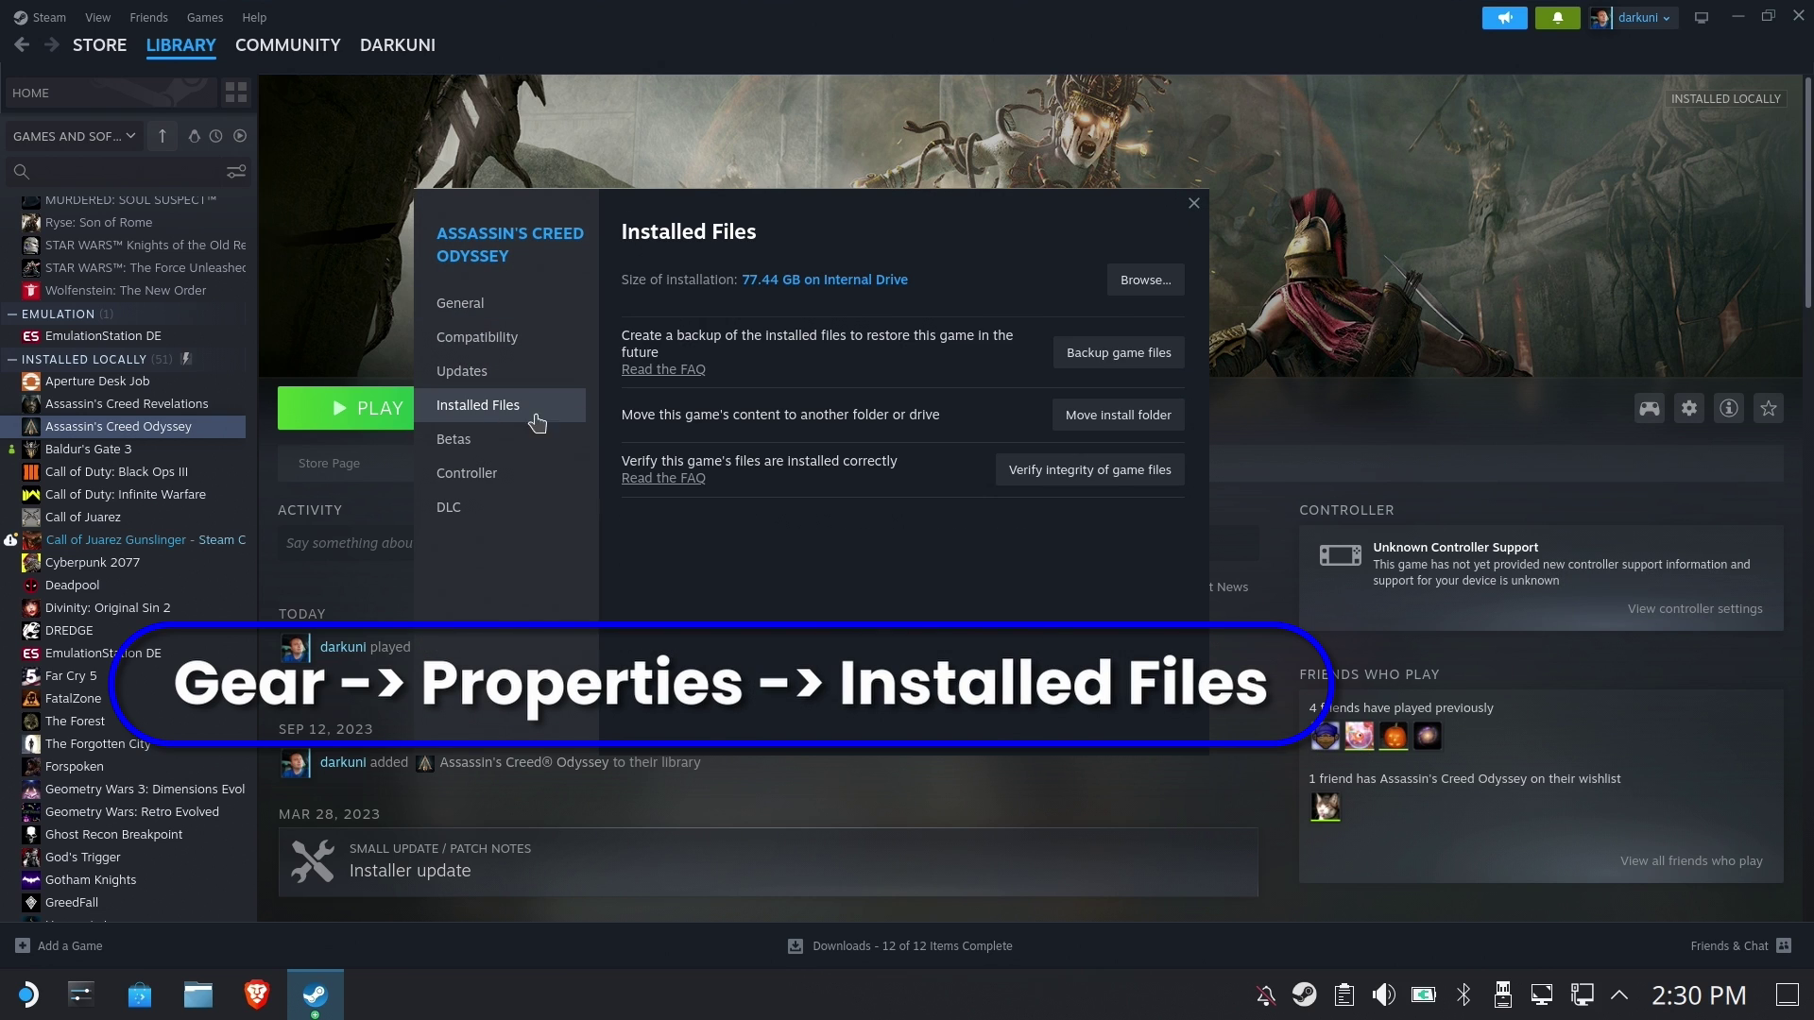
click(1066, 357)
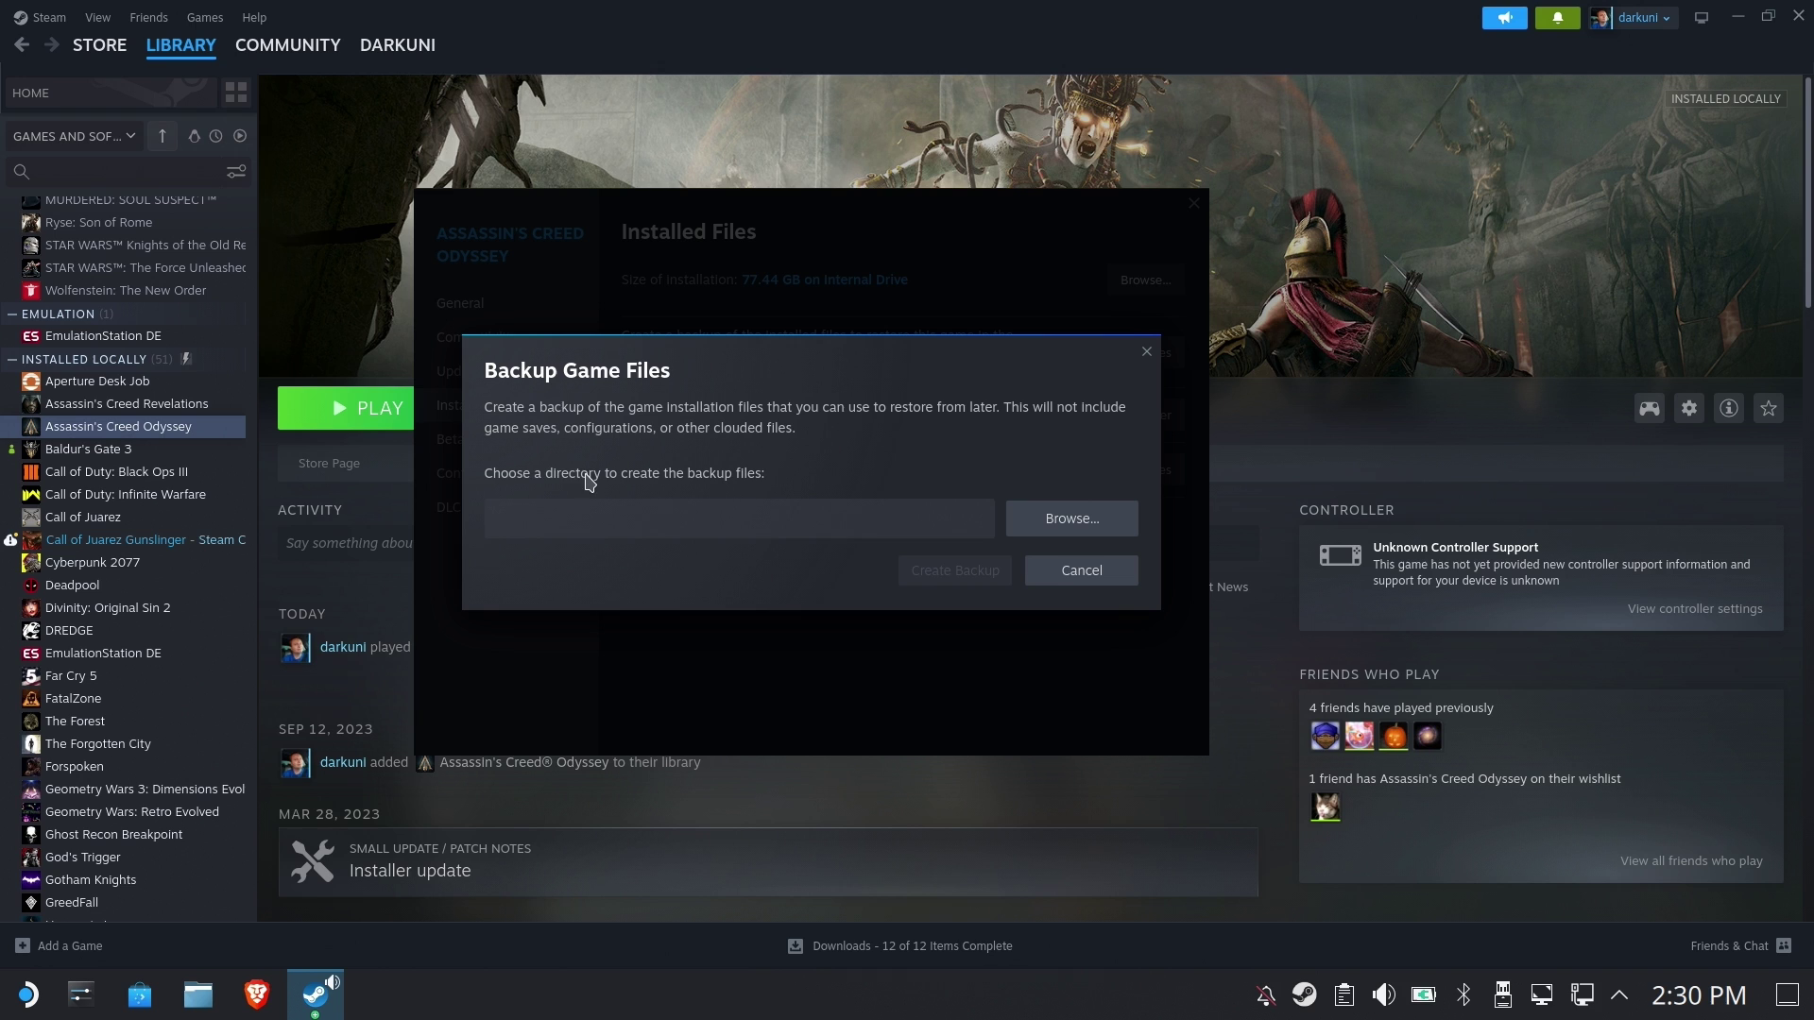
- Set the backup destination to the Steam Game Backups folder on the 2TB External drive
click(1052, 519)
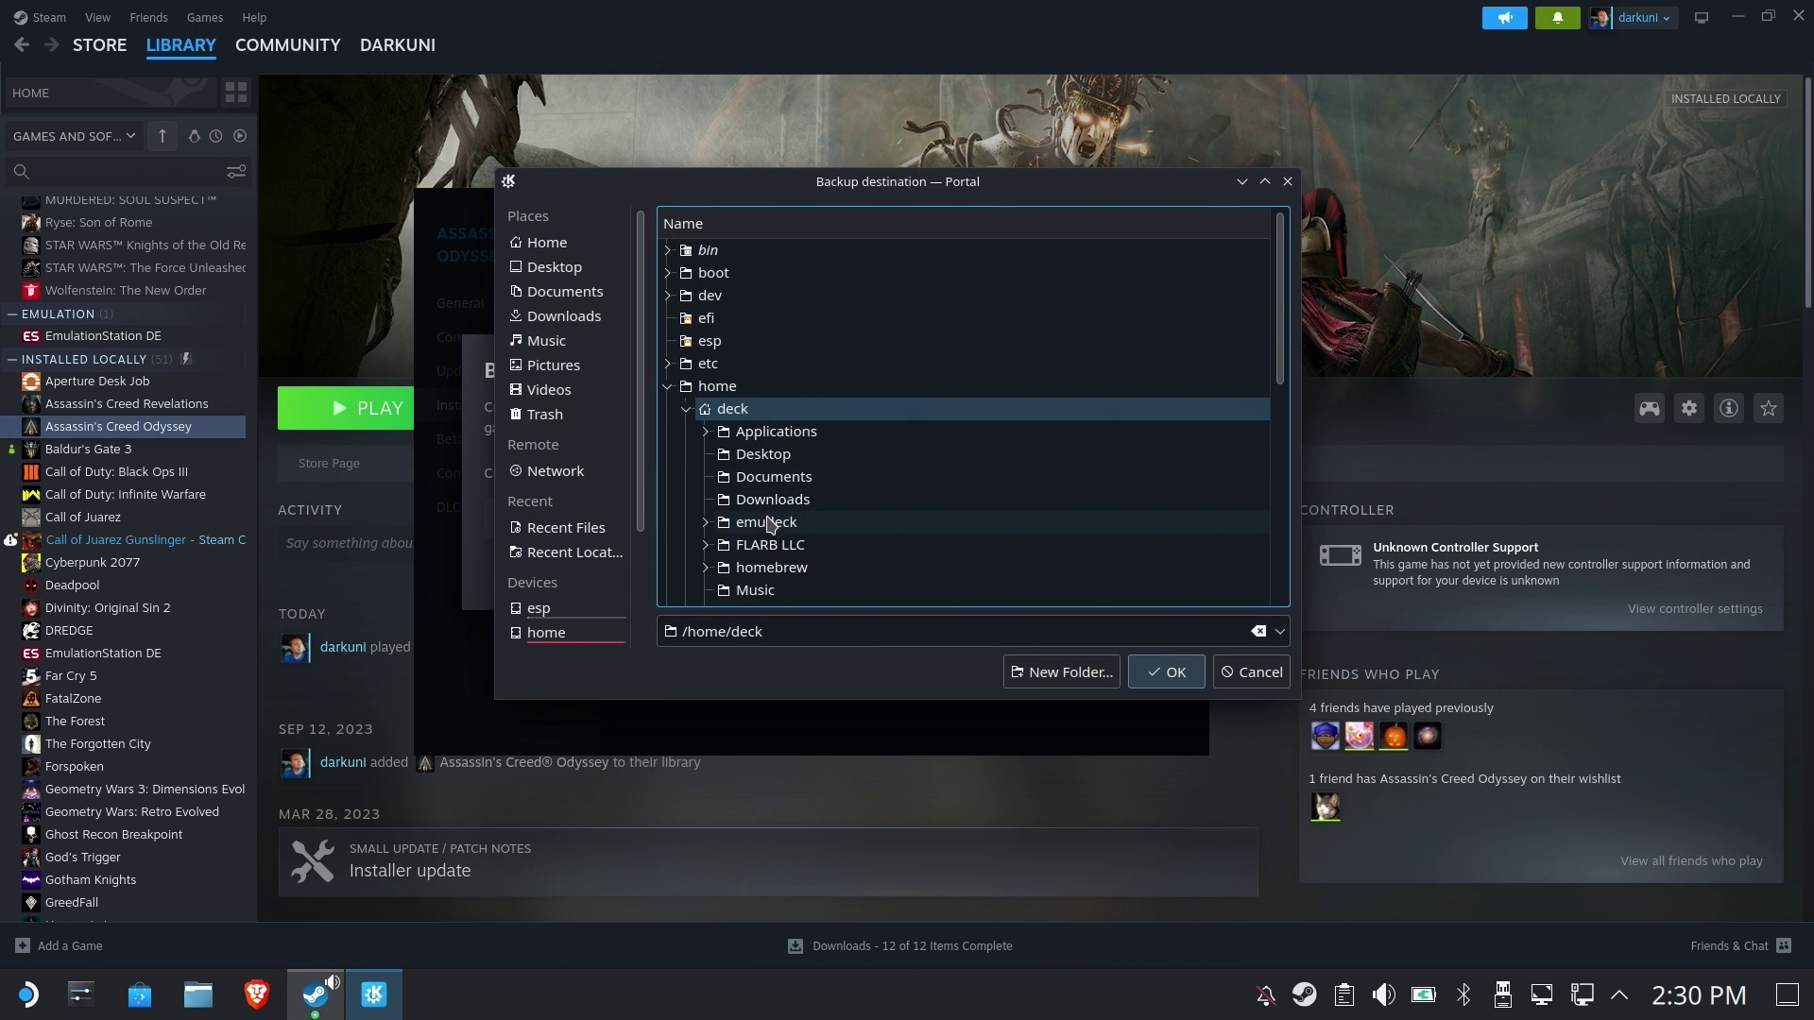
scroll(583, 488, down, 3)
click(567, 636)
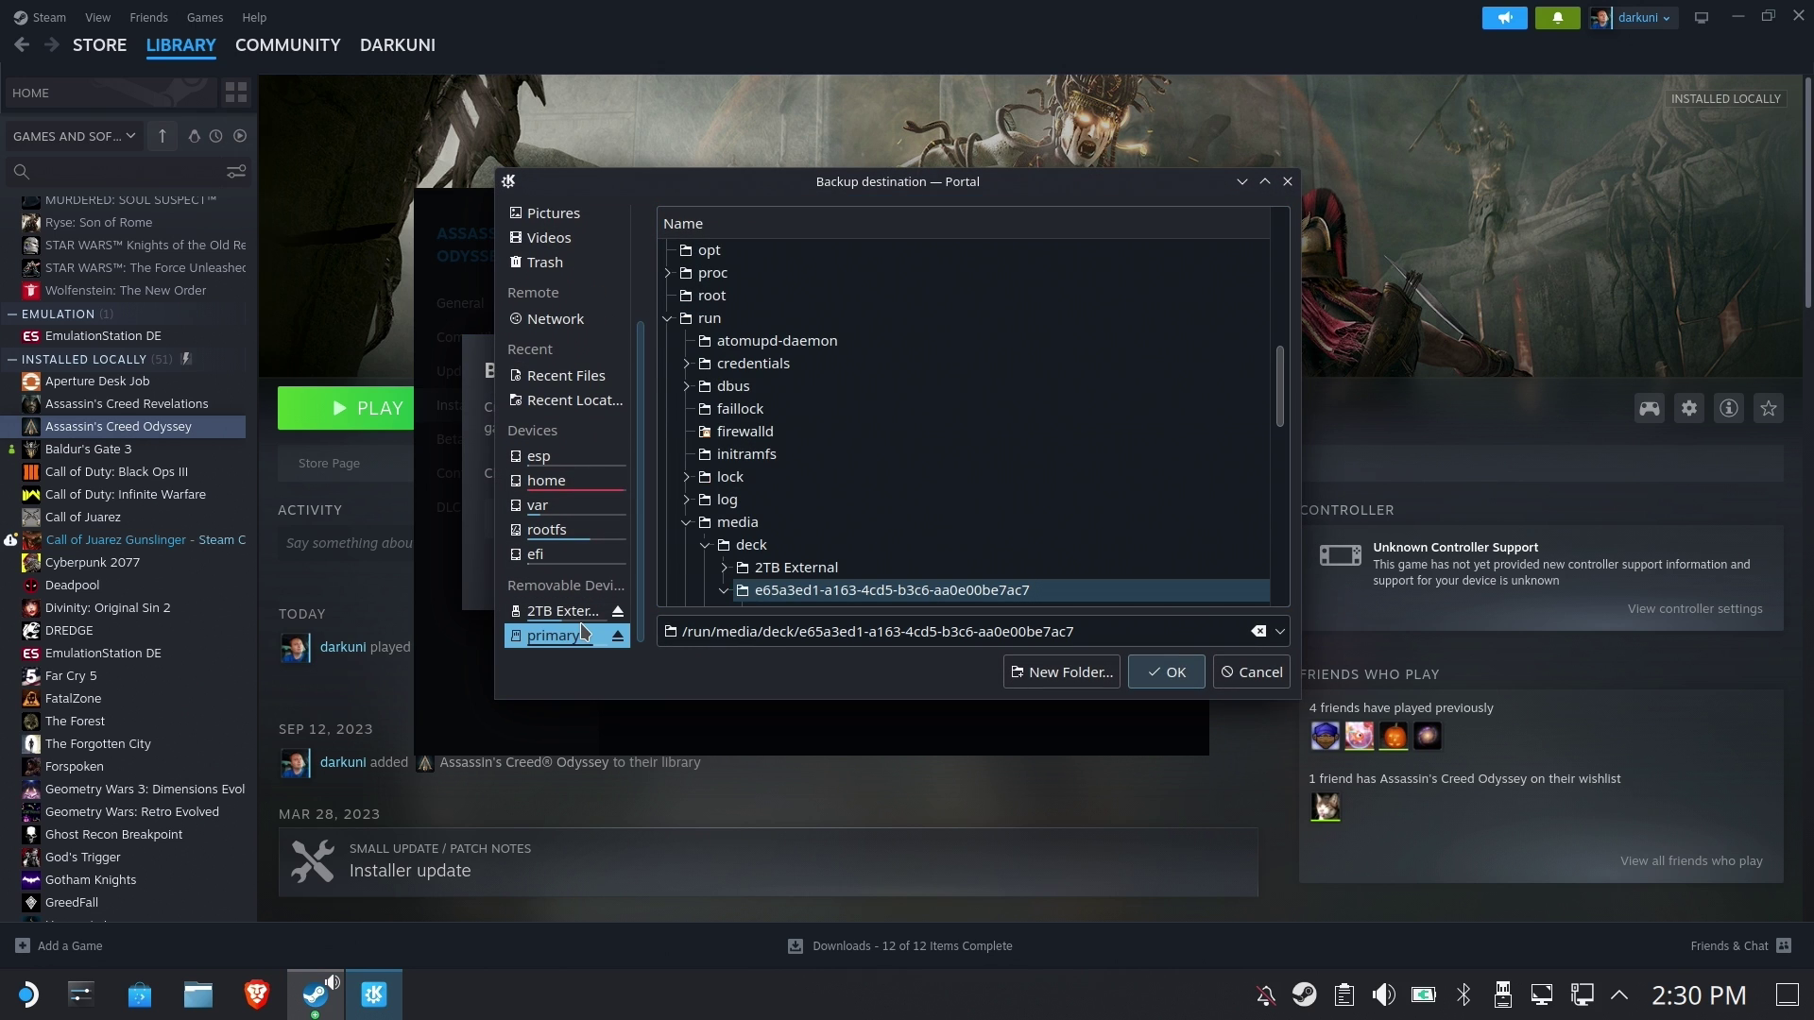
click(563, 611)
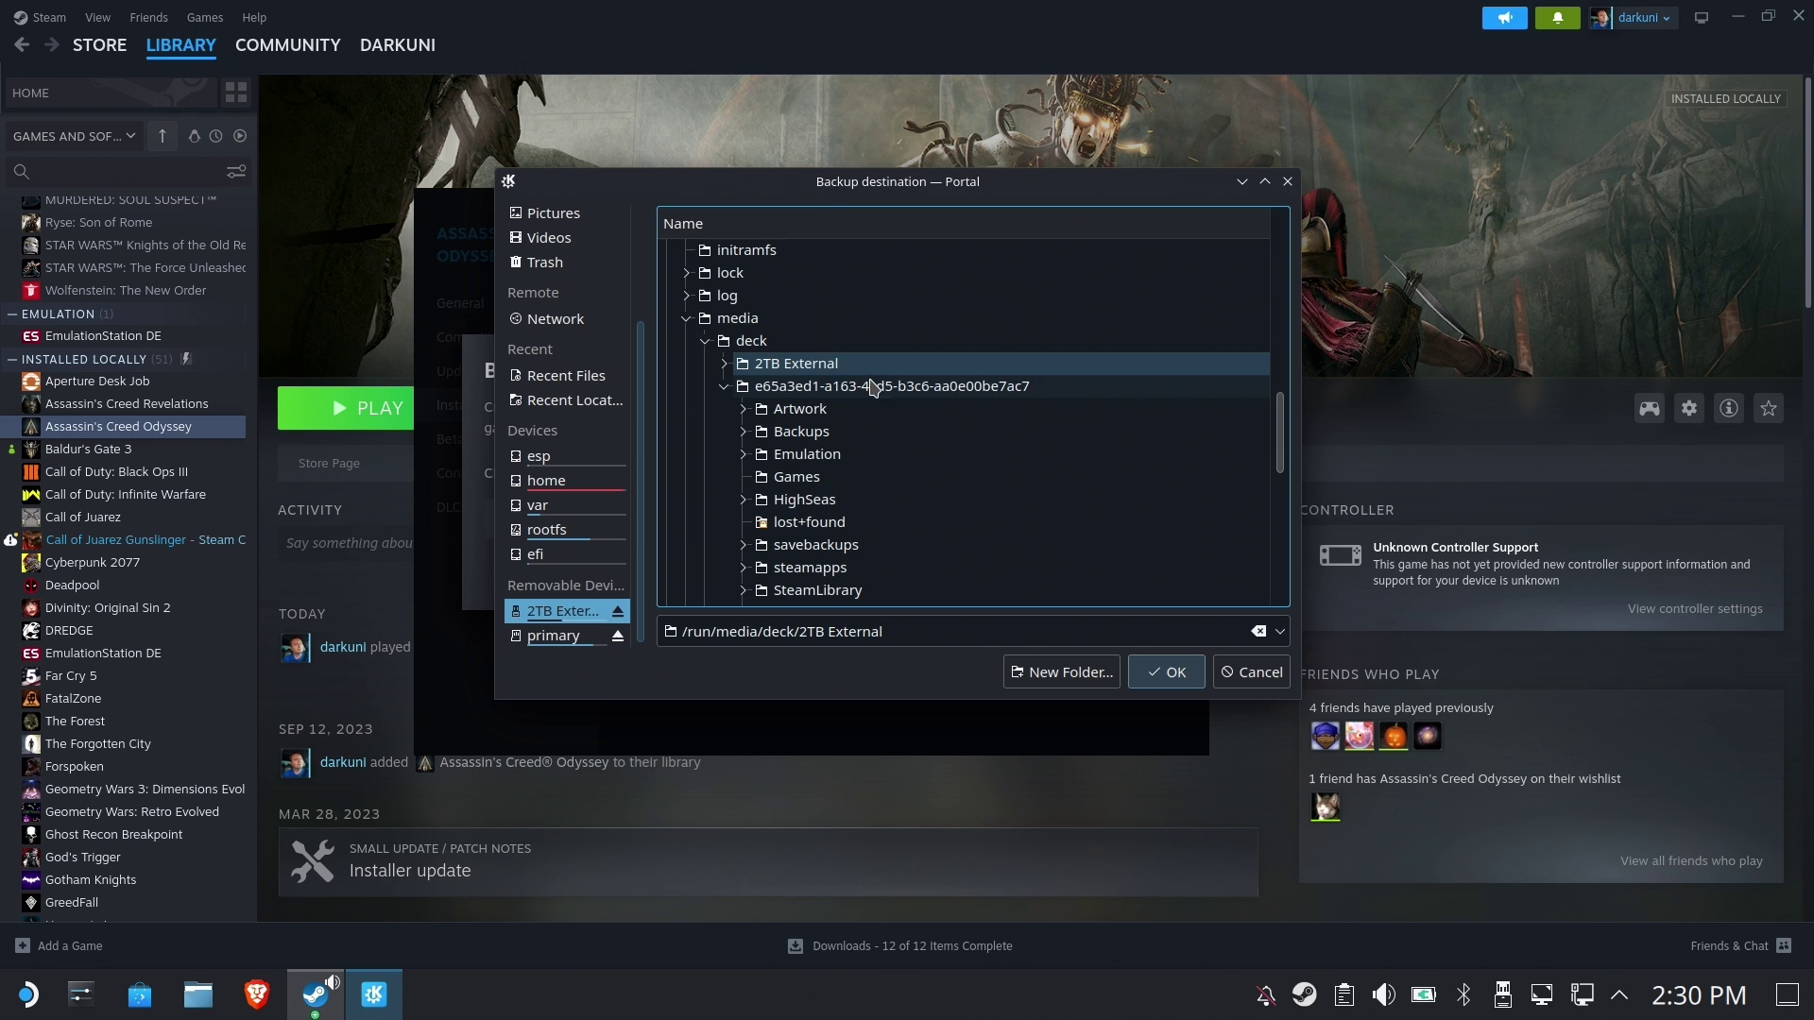
click(815, 368)
double_click(787, 372)
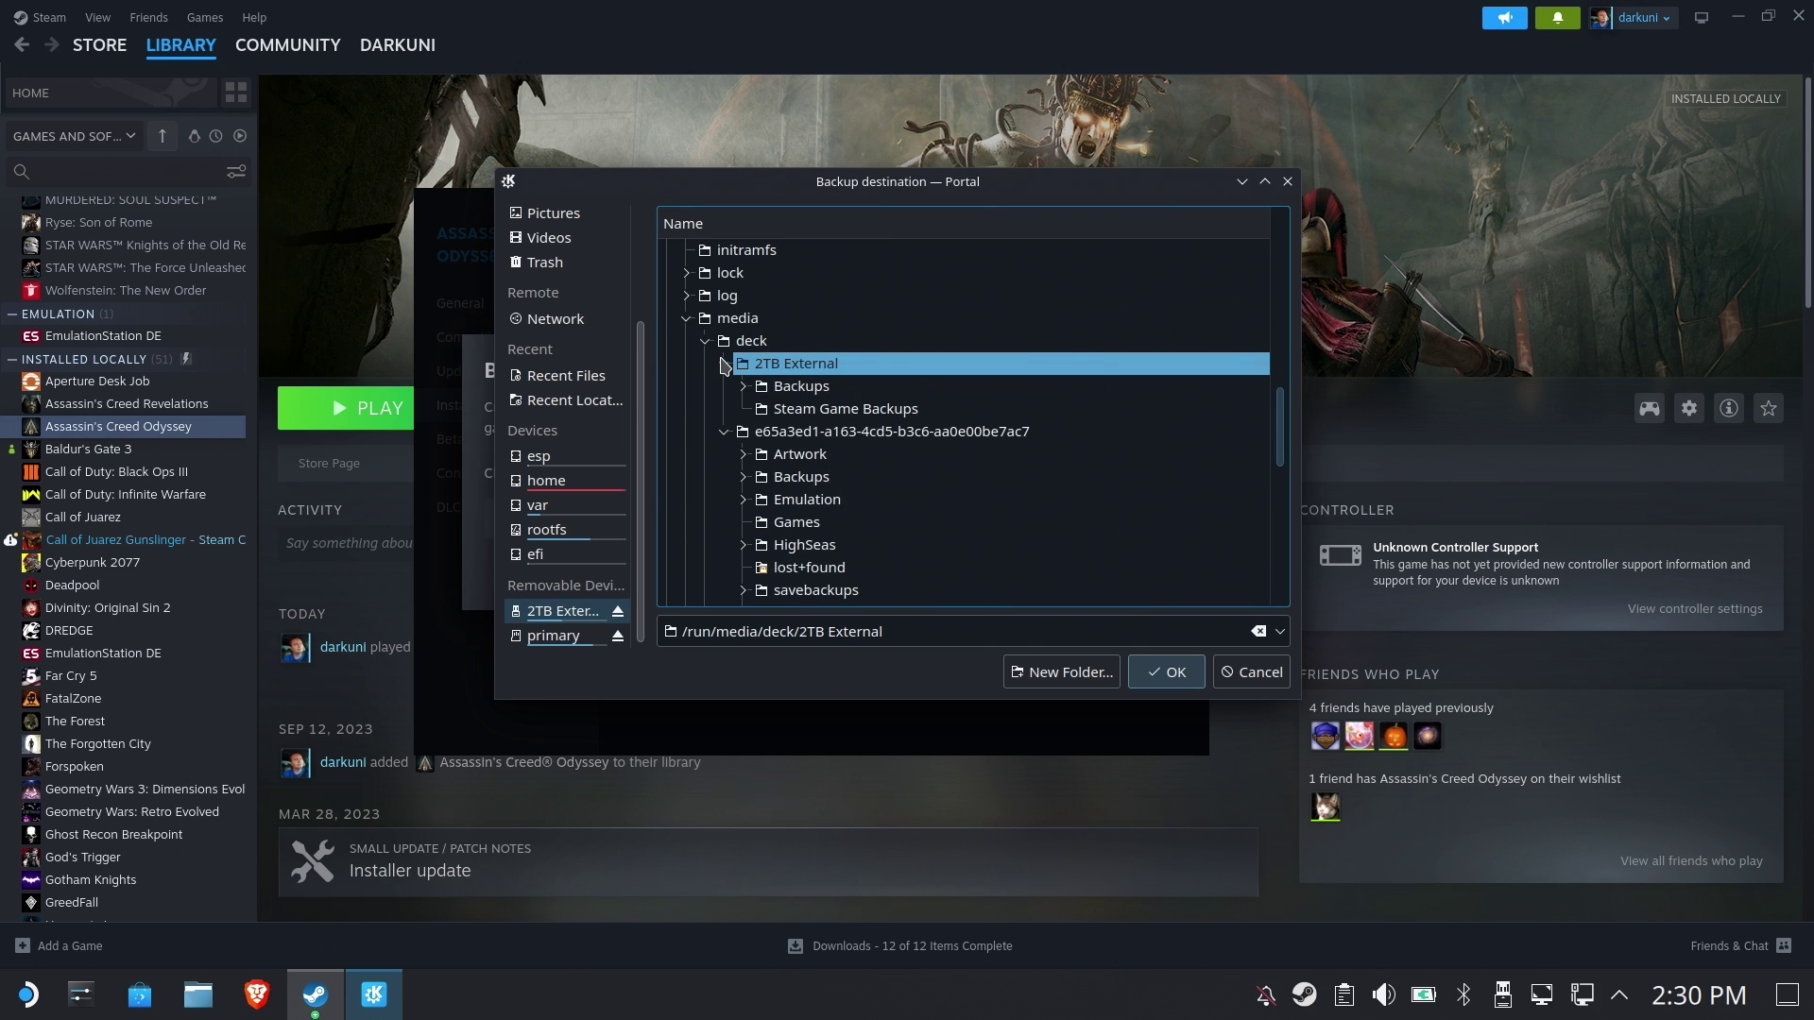
click(850, 408)
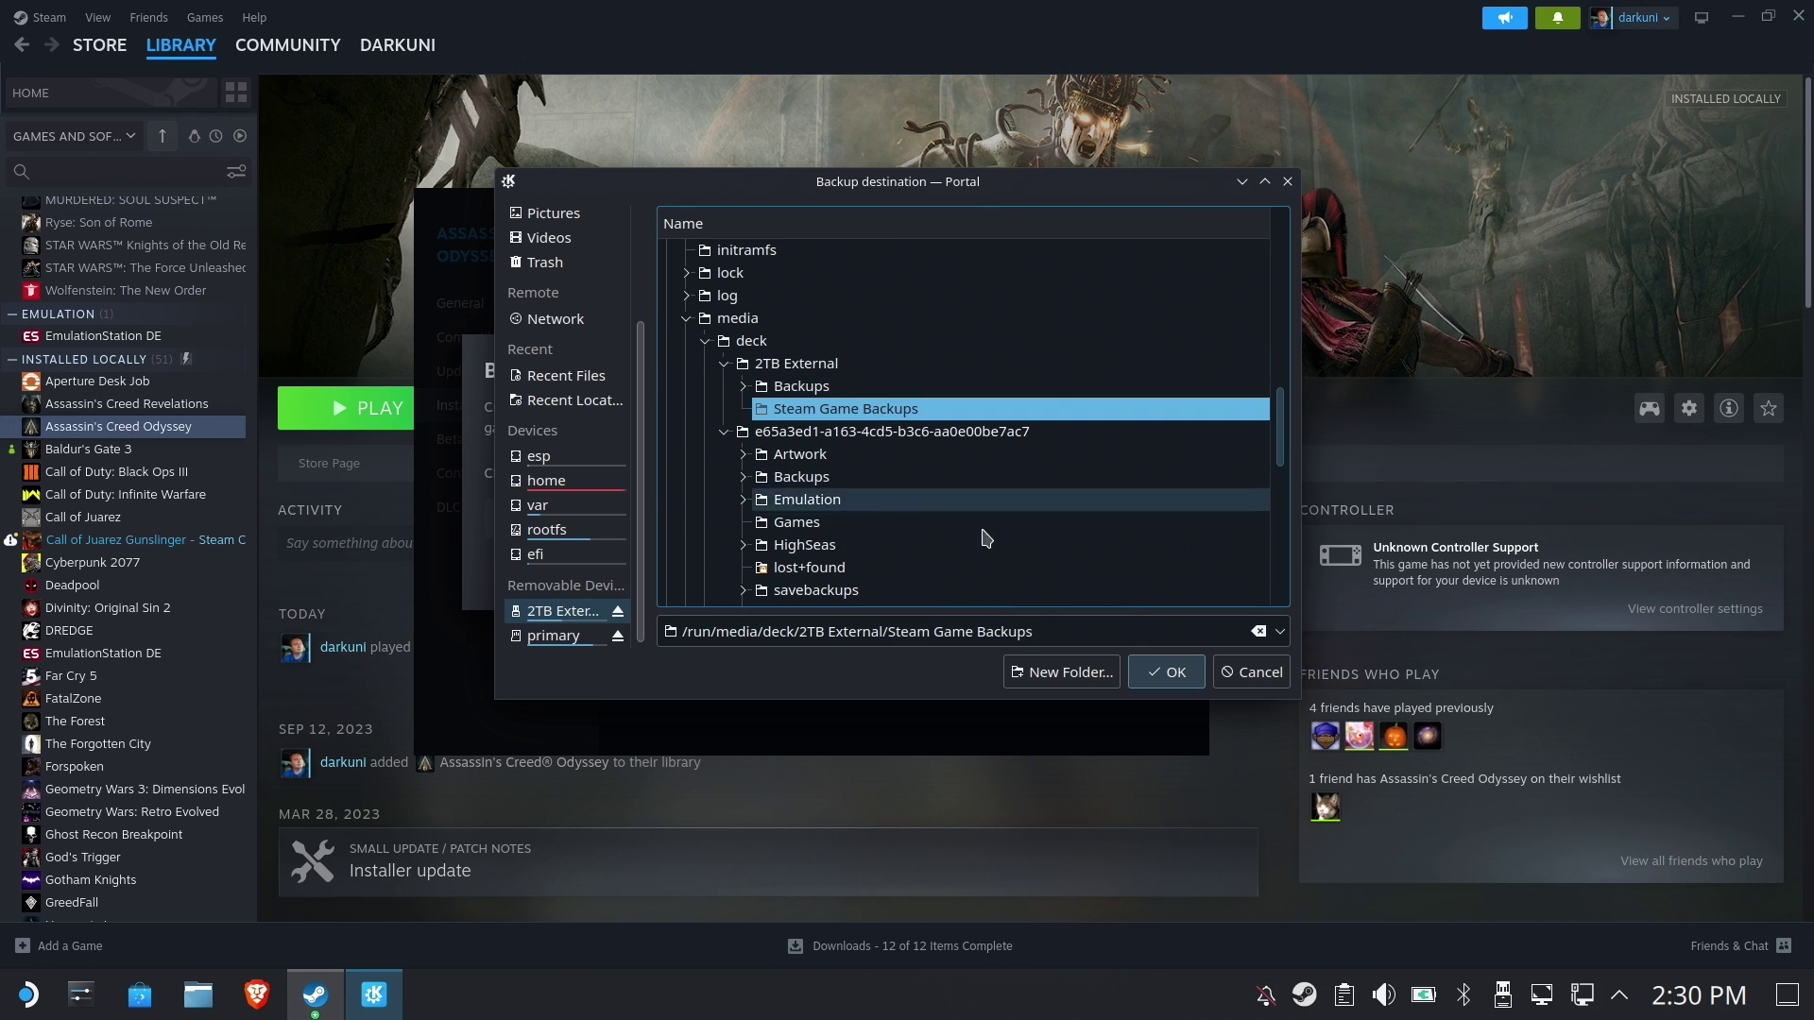
click(1168, 674)
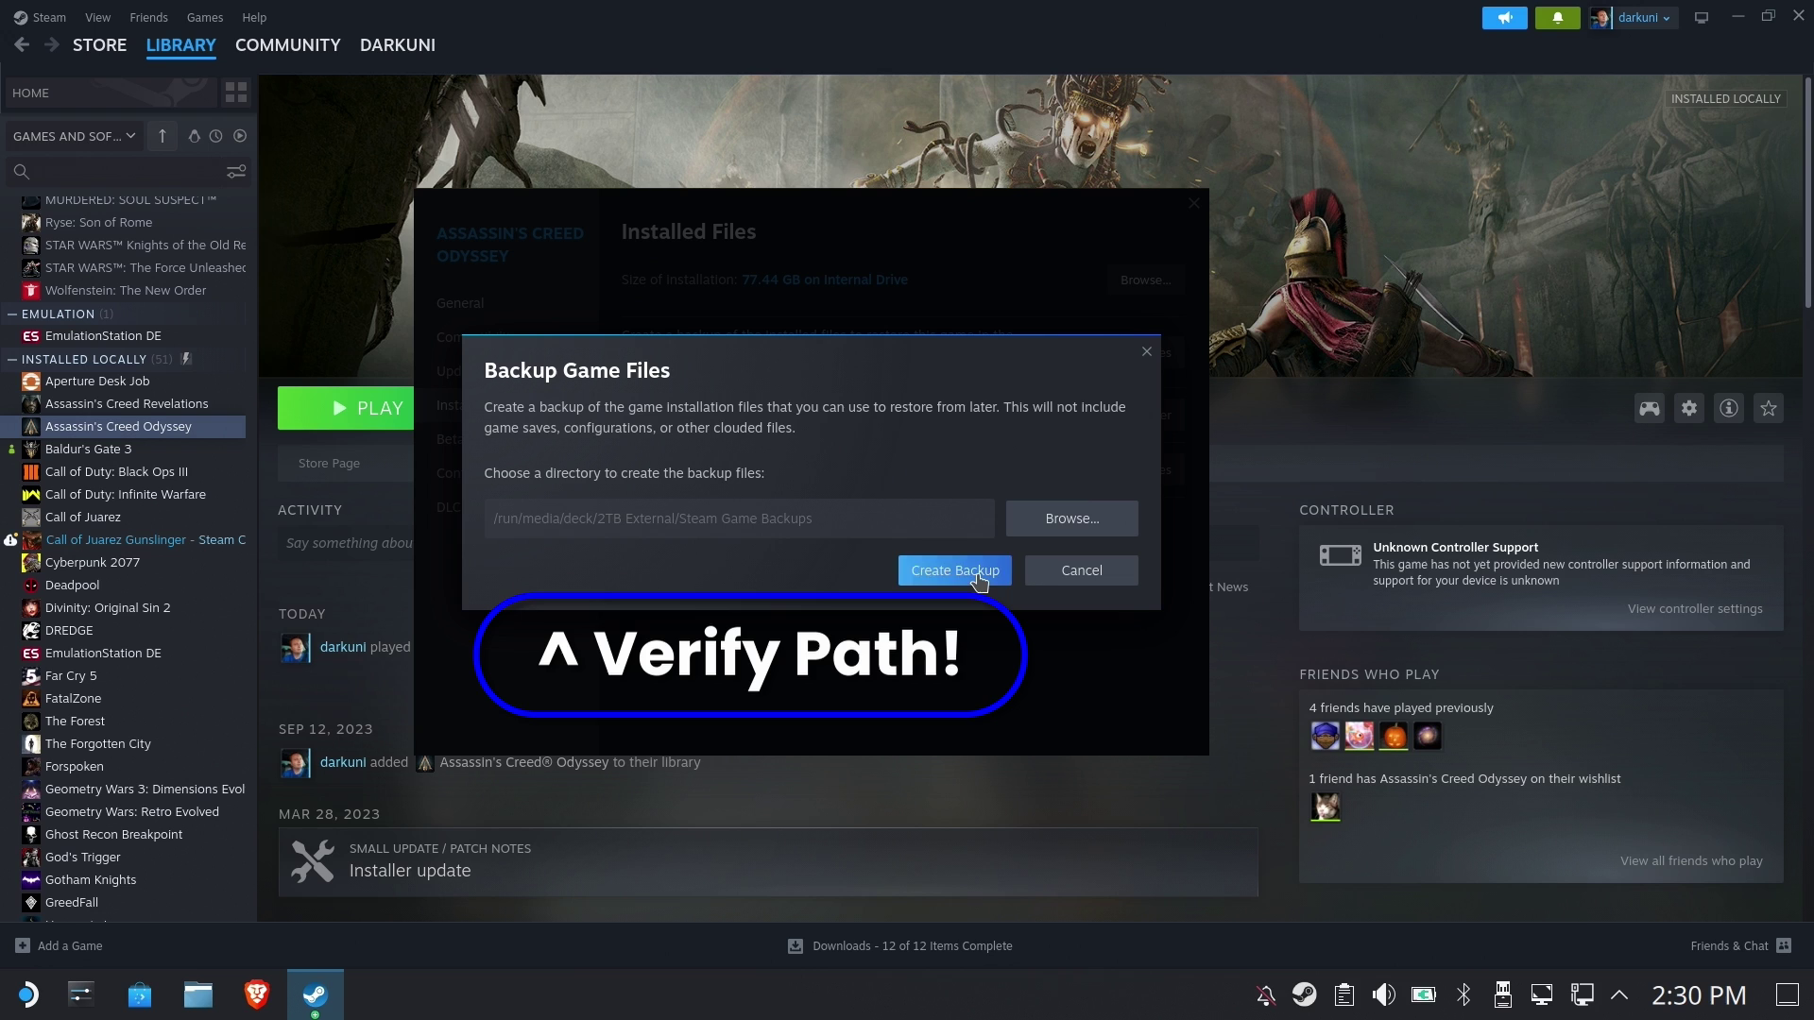
- Create the backup of Assassin's Creed Odyssey, and close the backup and game properties dialogs once it finishes
click(976, 577)
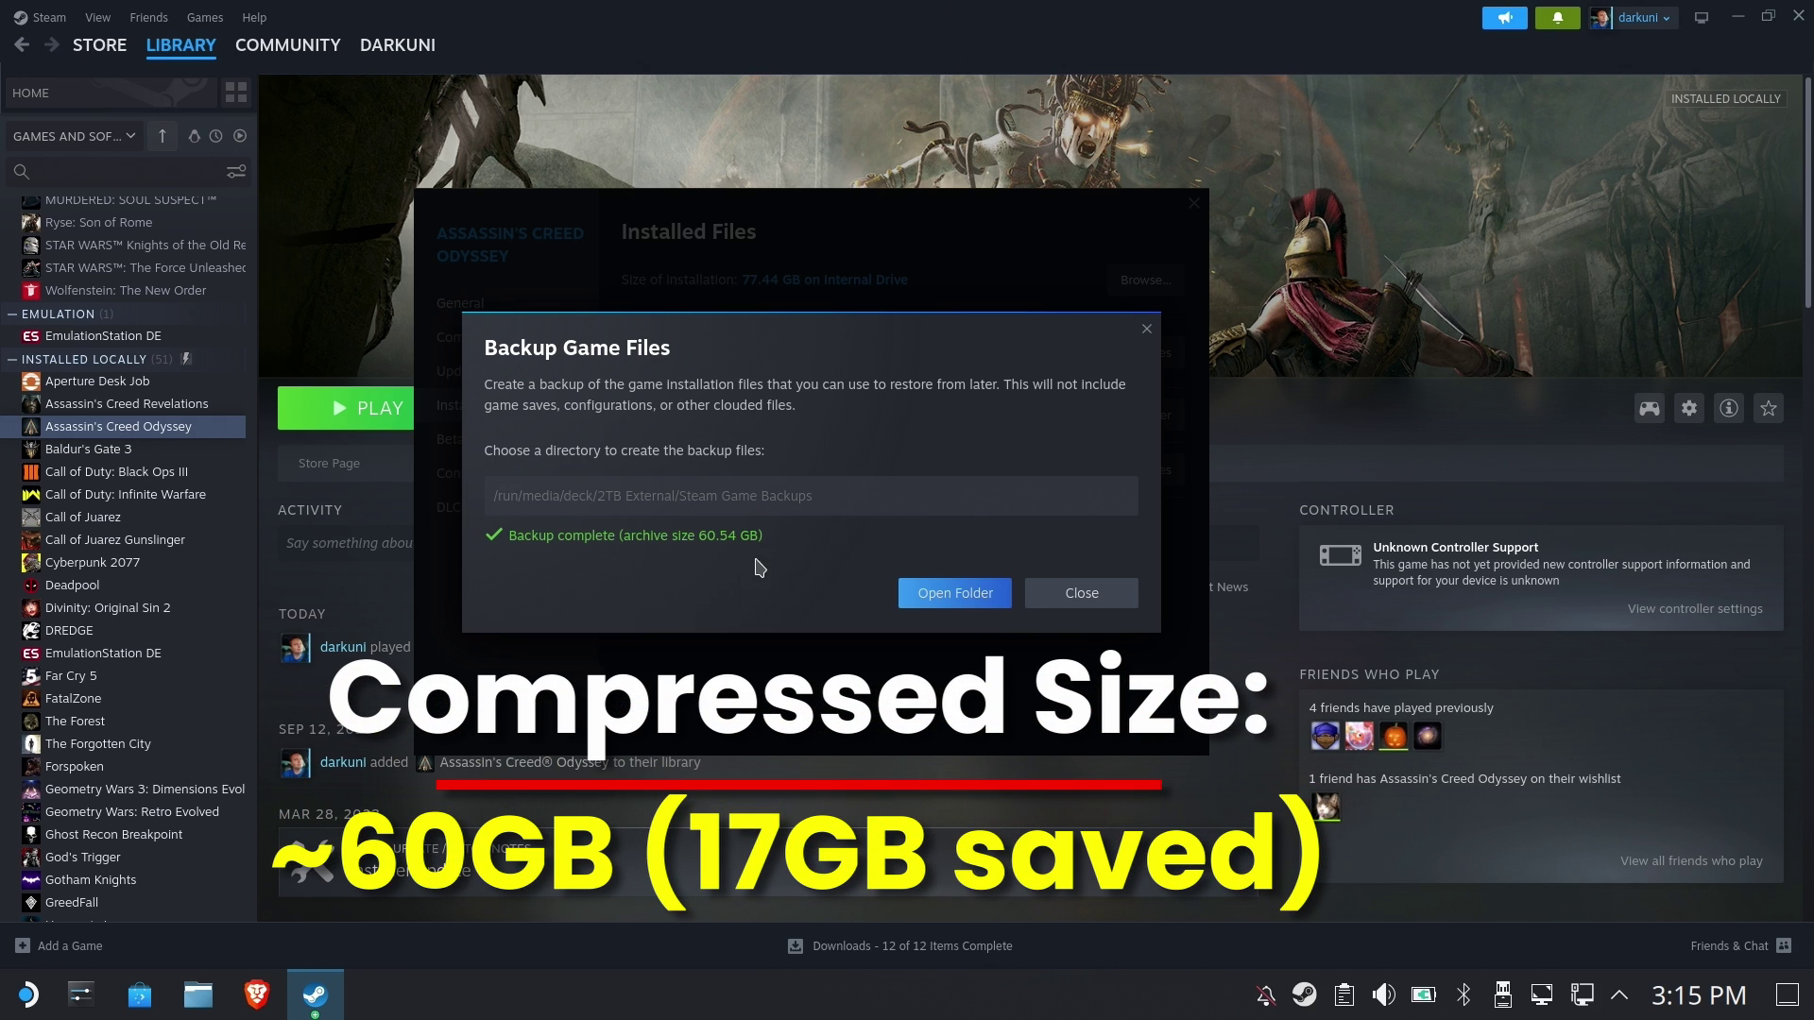
click(1081, 593)
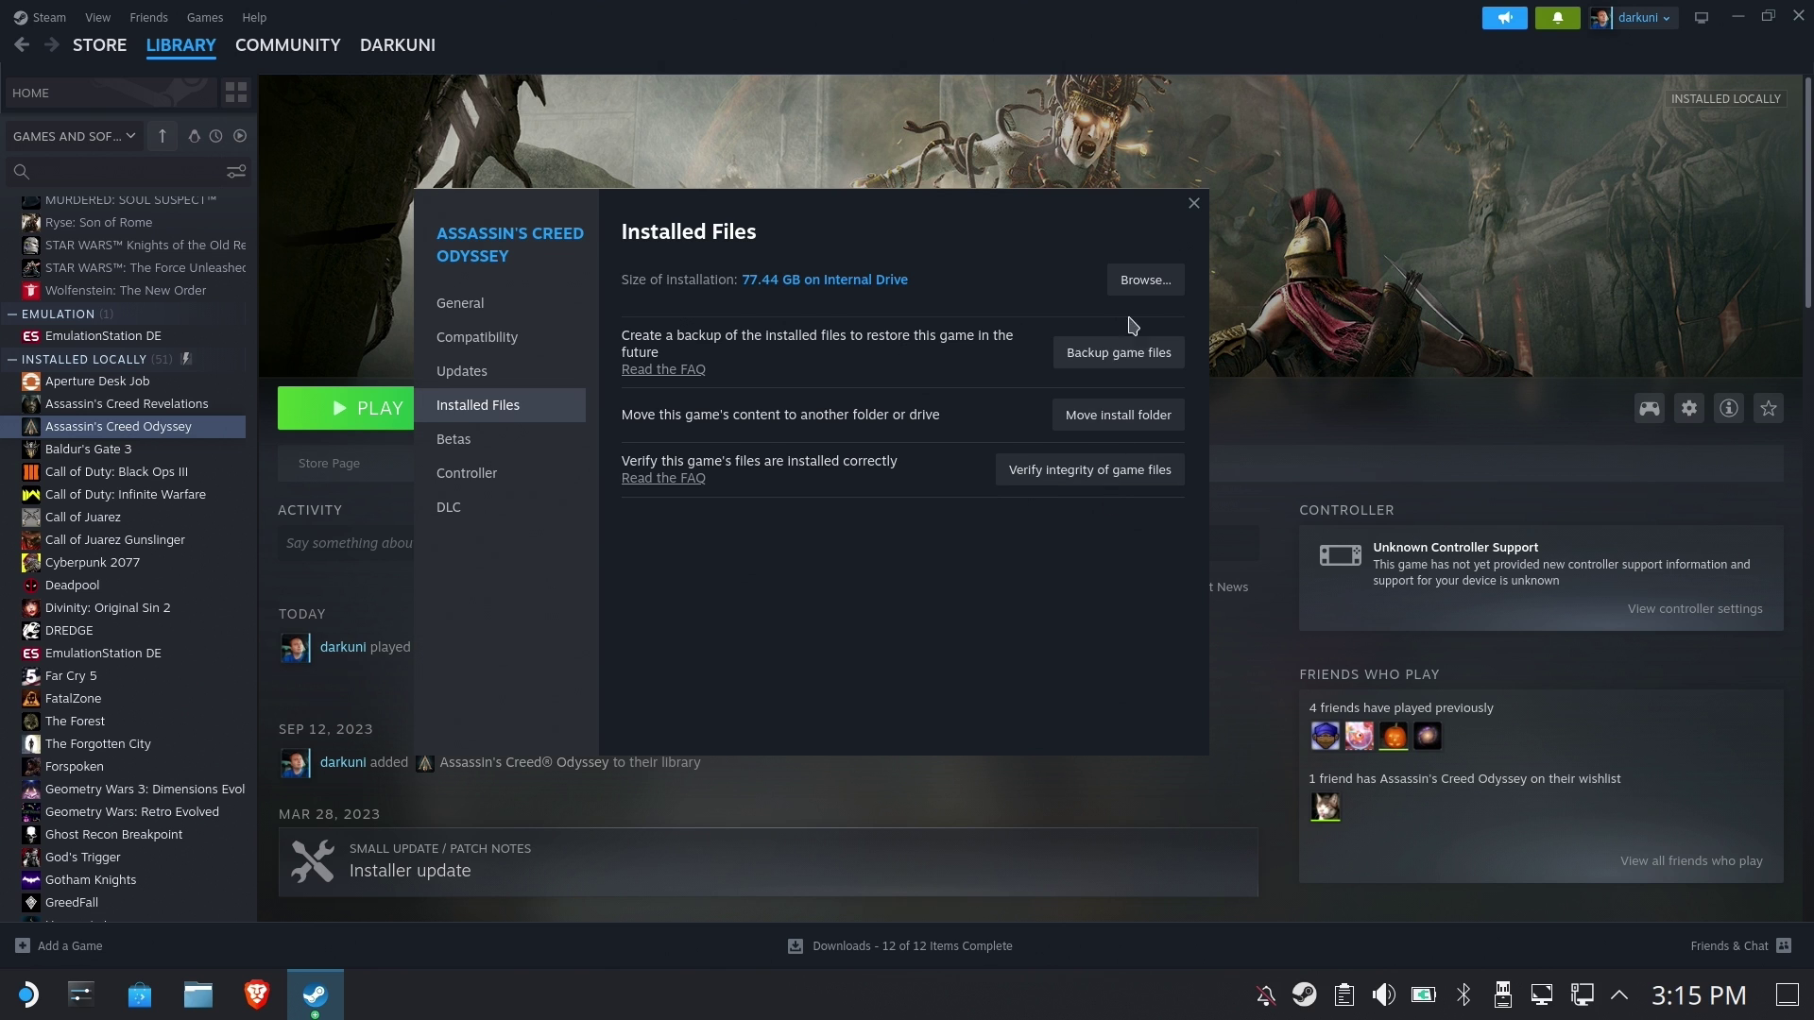
click(1194, 203)
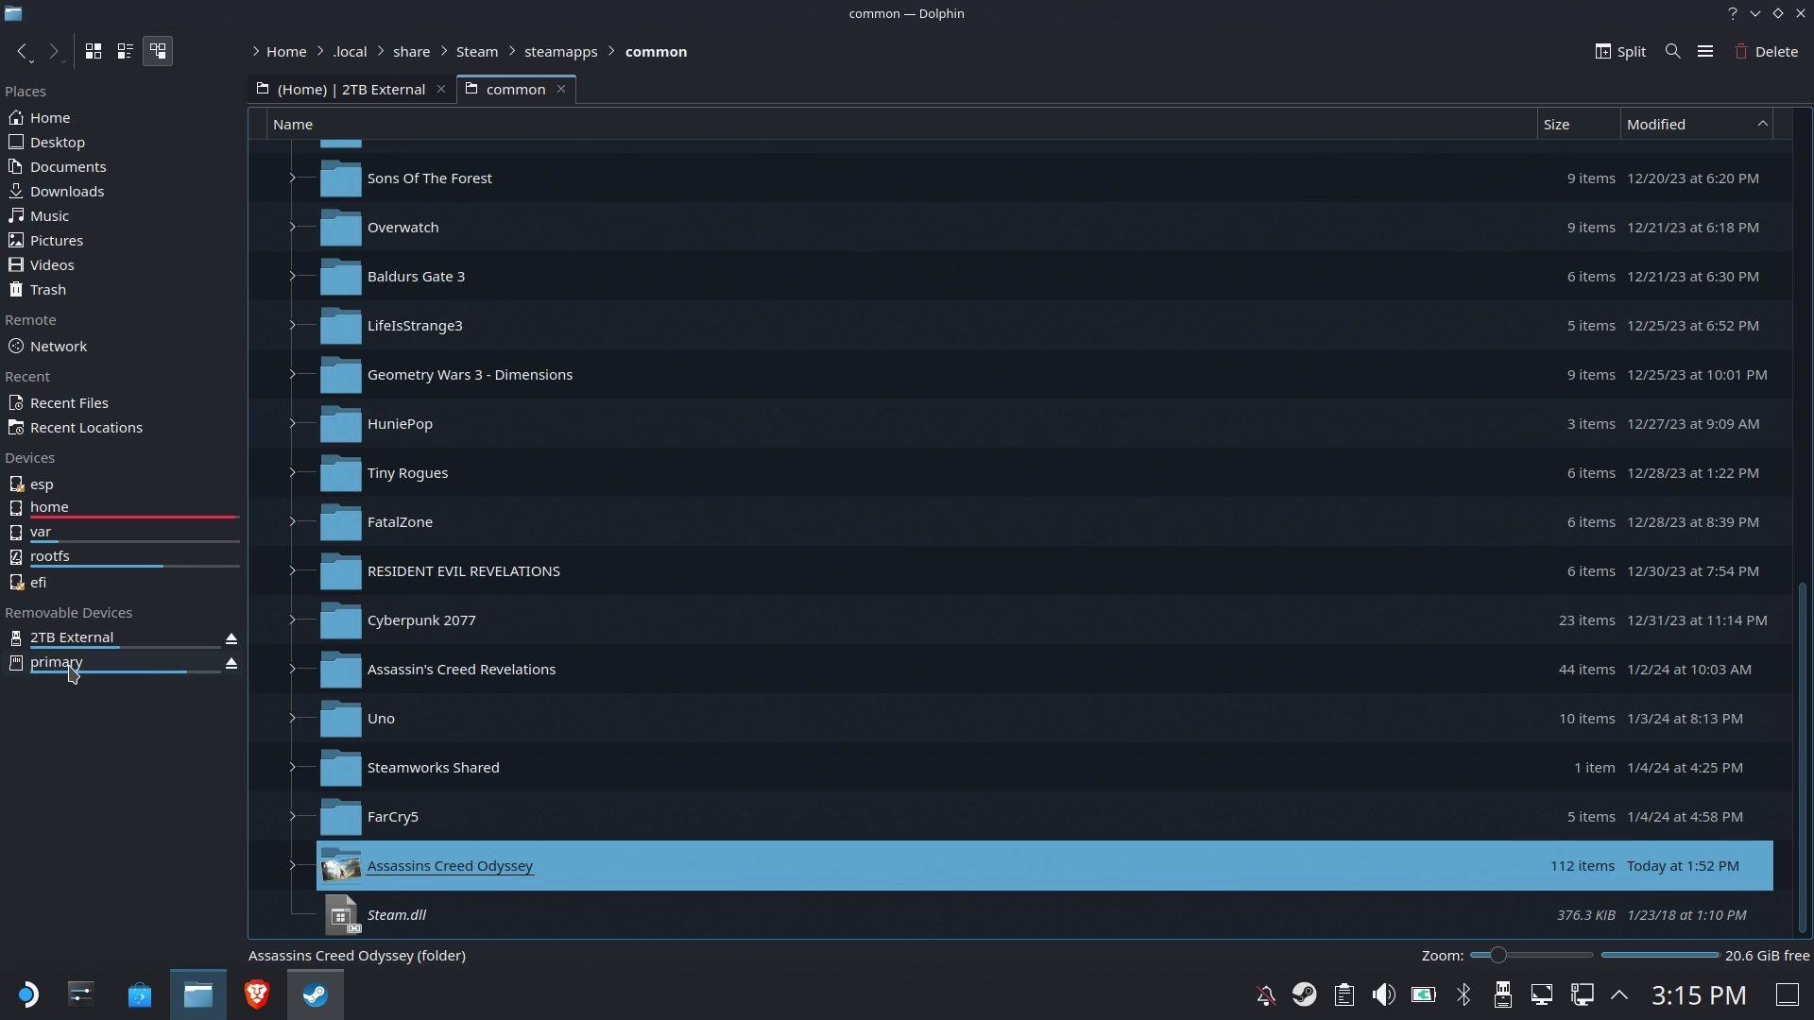
- Examine the backup files in 2TB External/Steam Game Backups/Assassin's Creed Odyssey in the Dolphin file manager, and close it
click(71, 638)
double_click(425, 314)
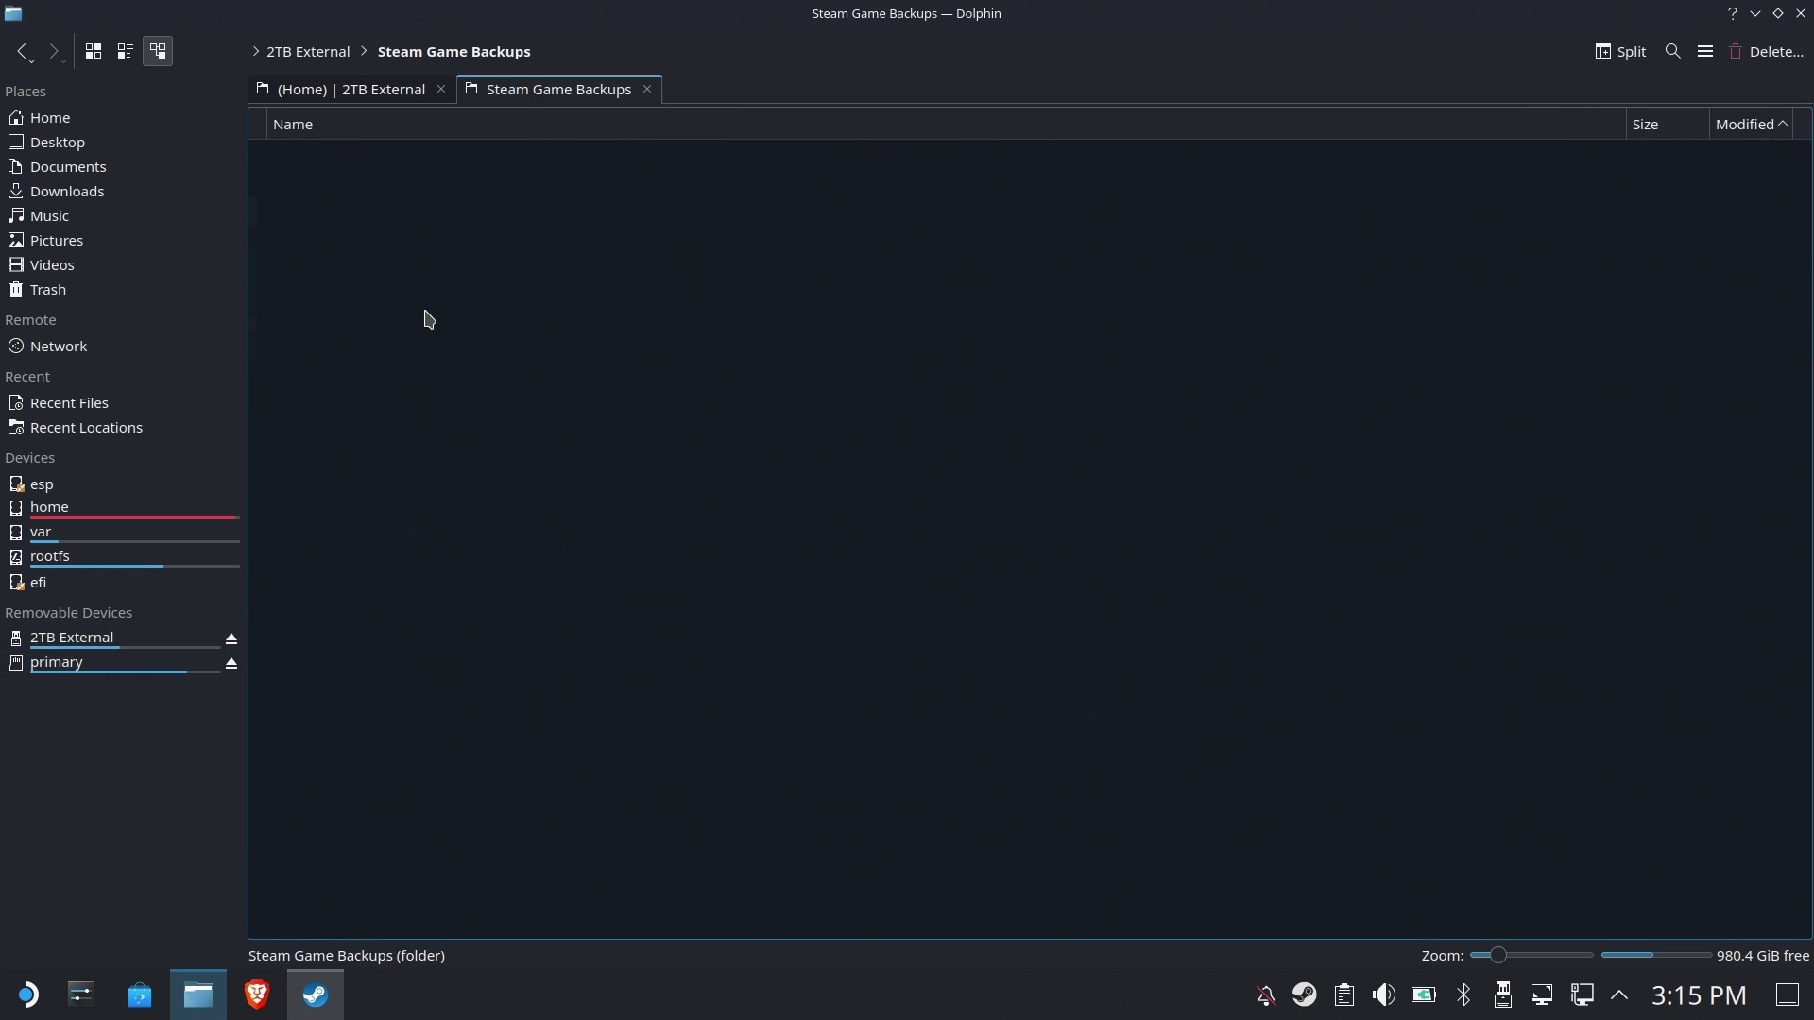
double_click(501, 176)
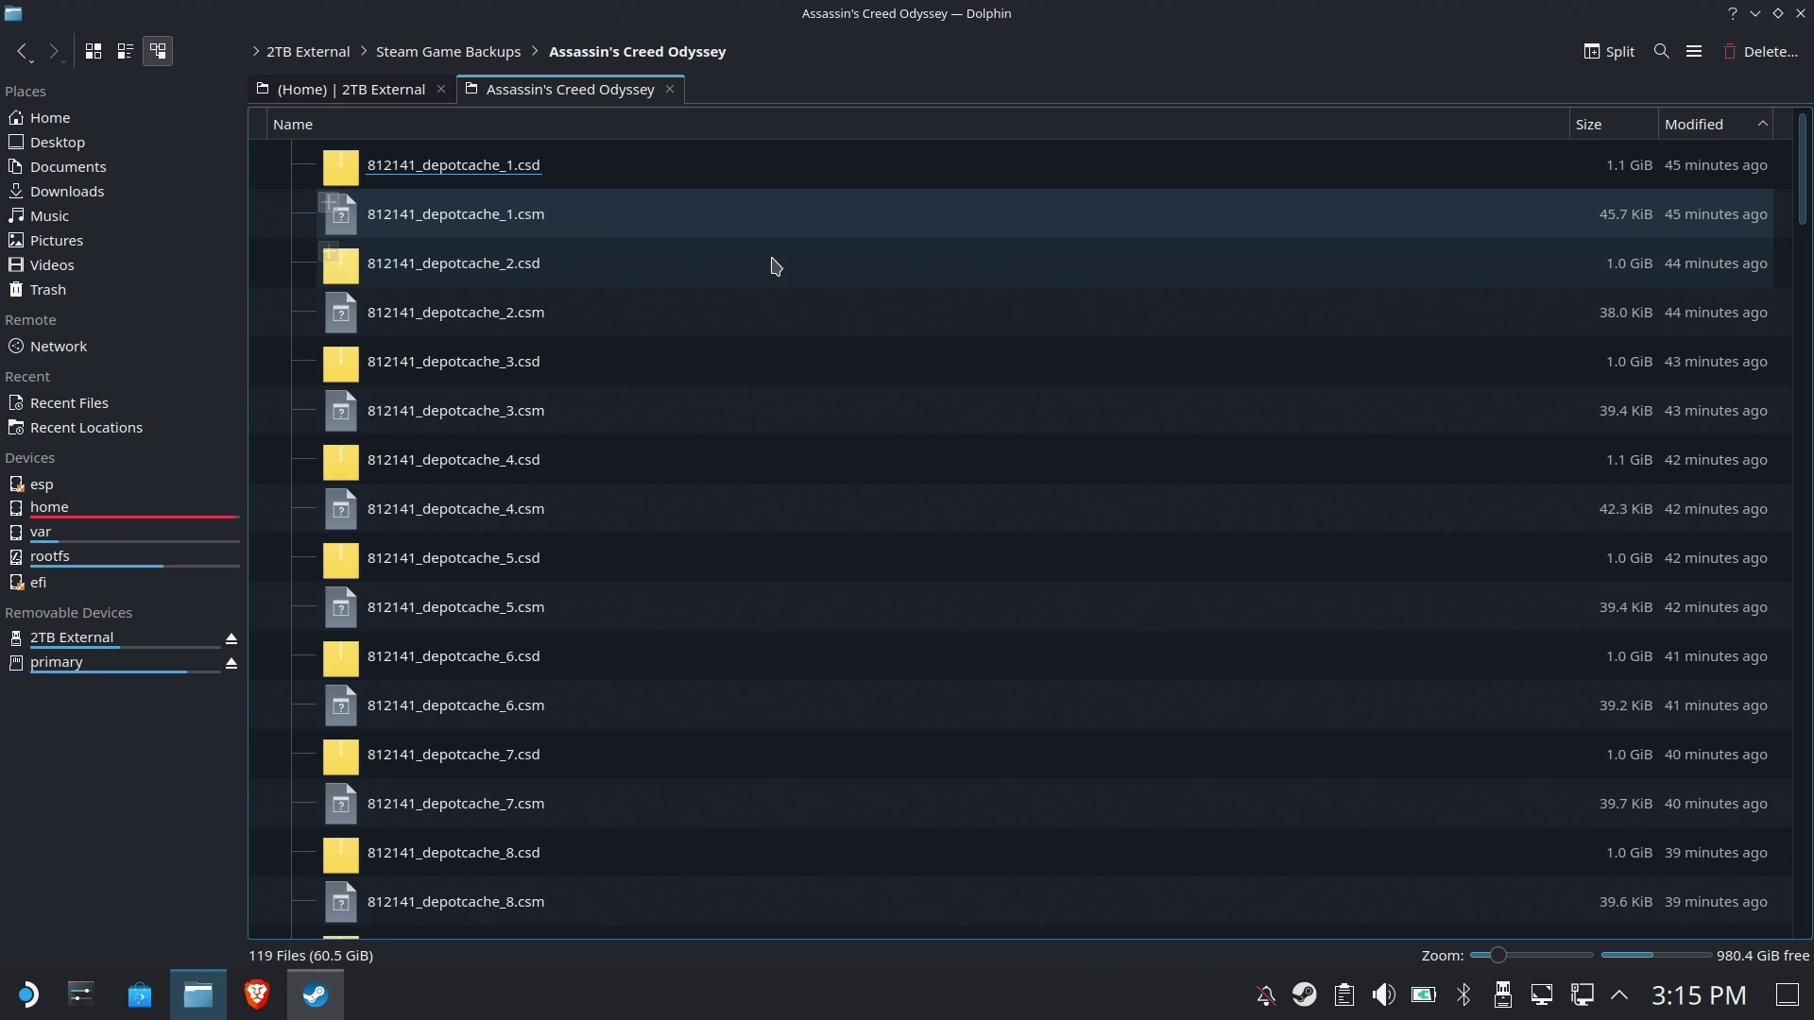
scroll(805, 307, down, 10)
scroll(806, 318, down, 20)
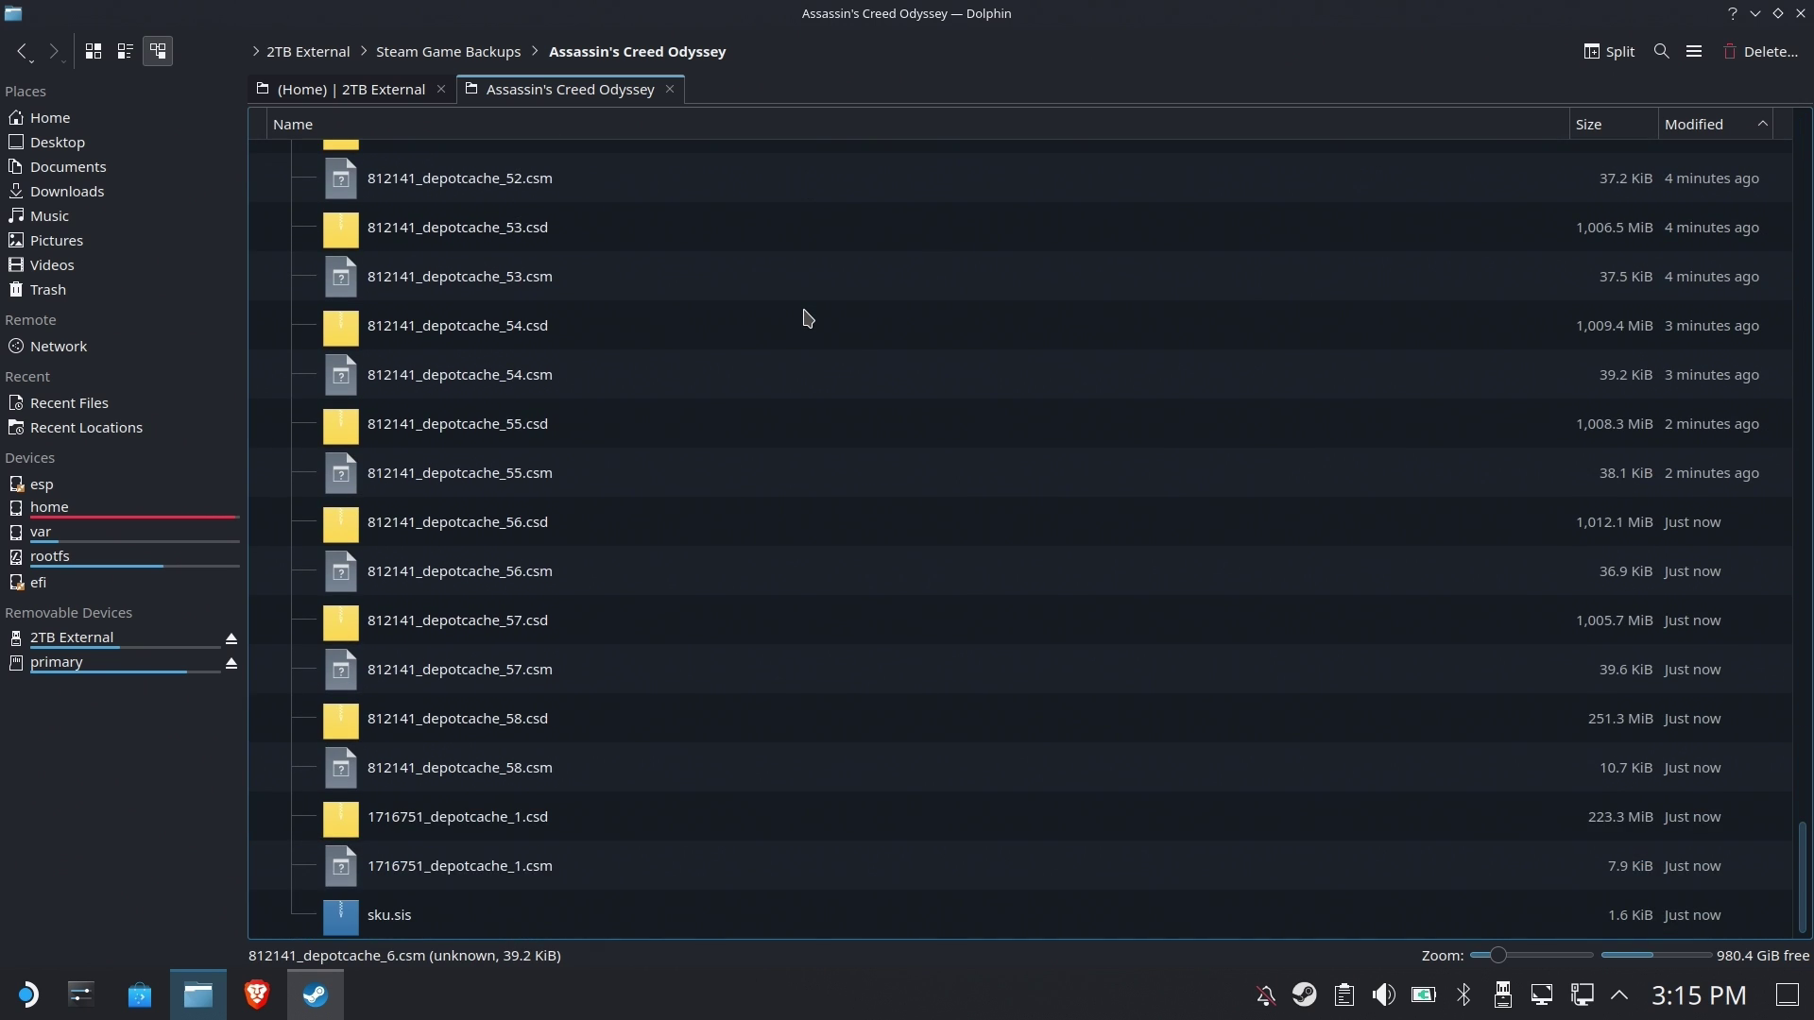
scroll(807, 319, up, 20)
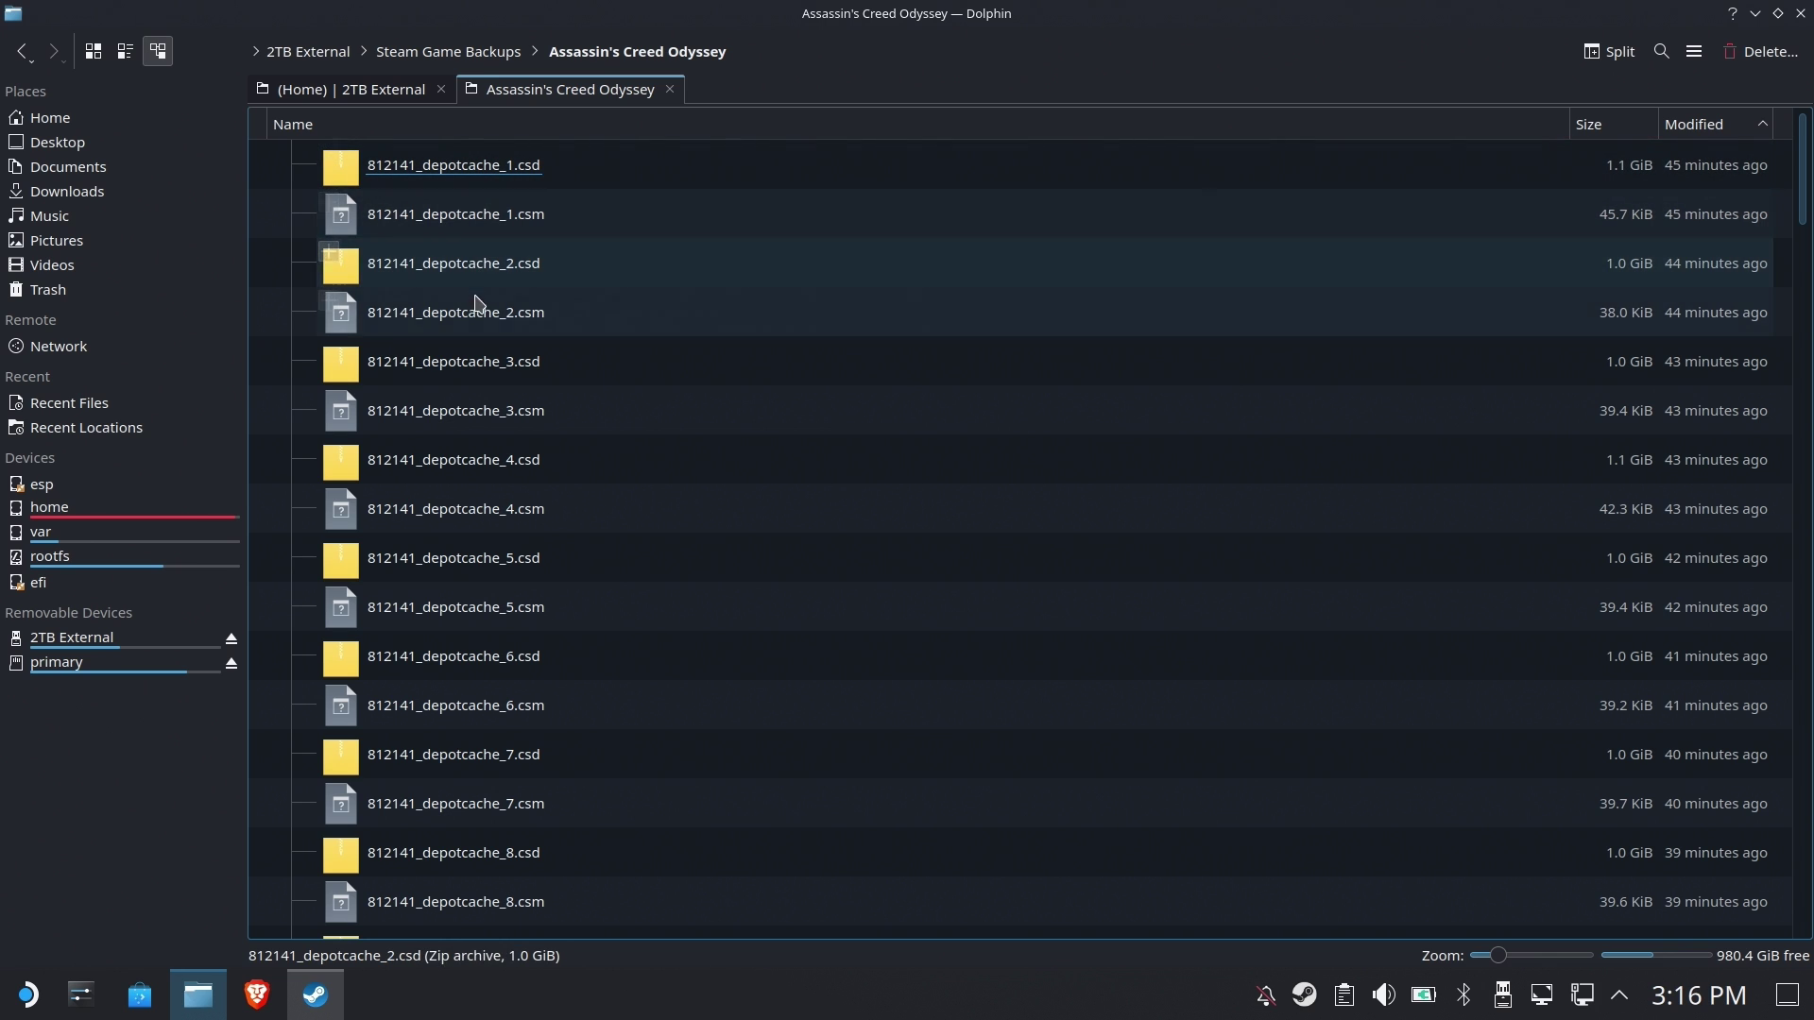
click(1800, 15)
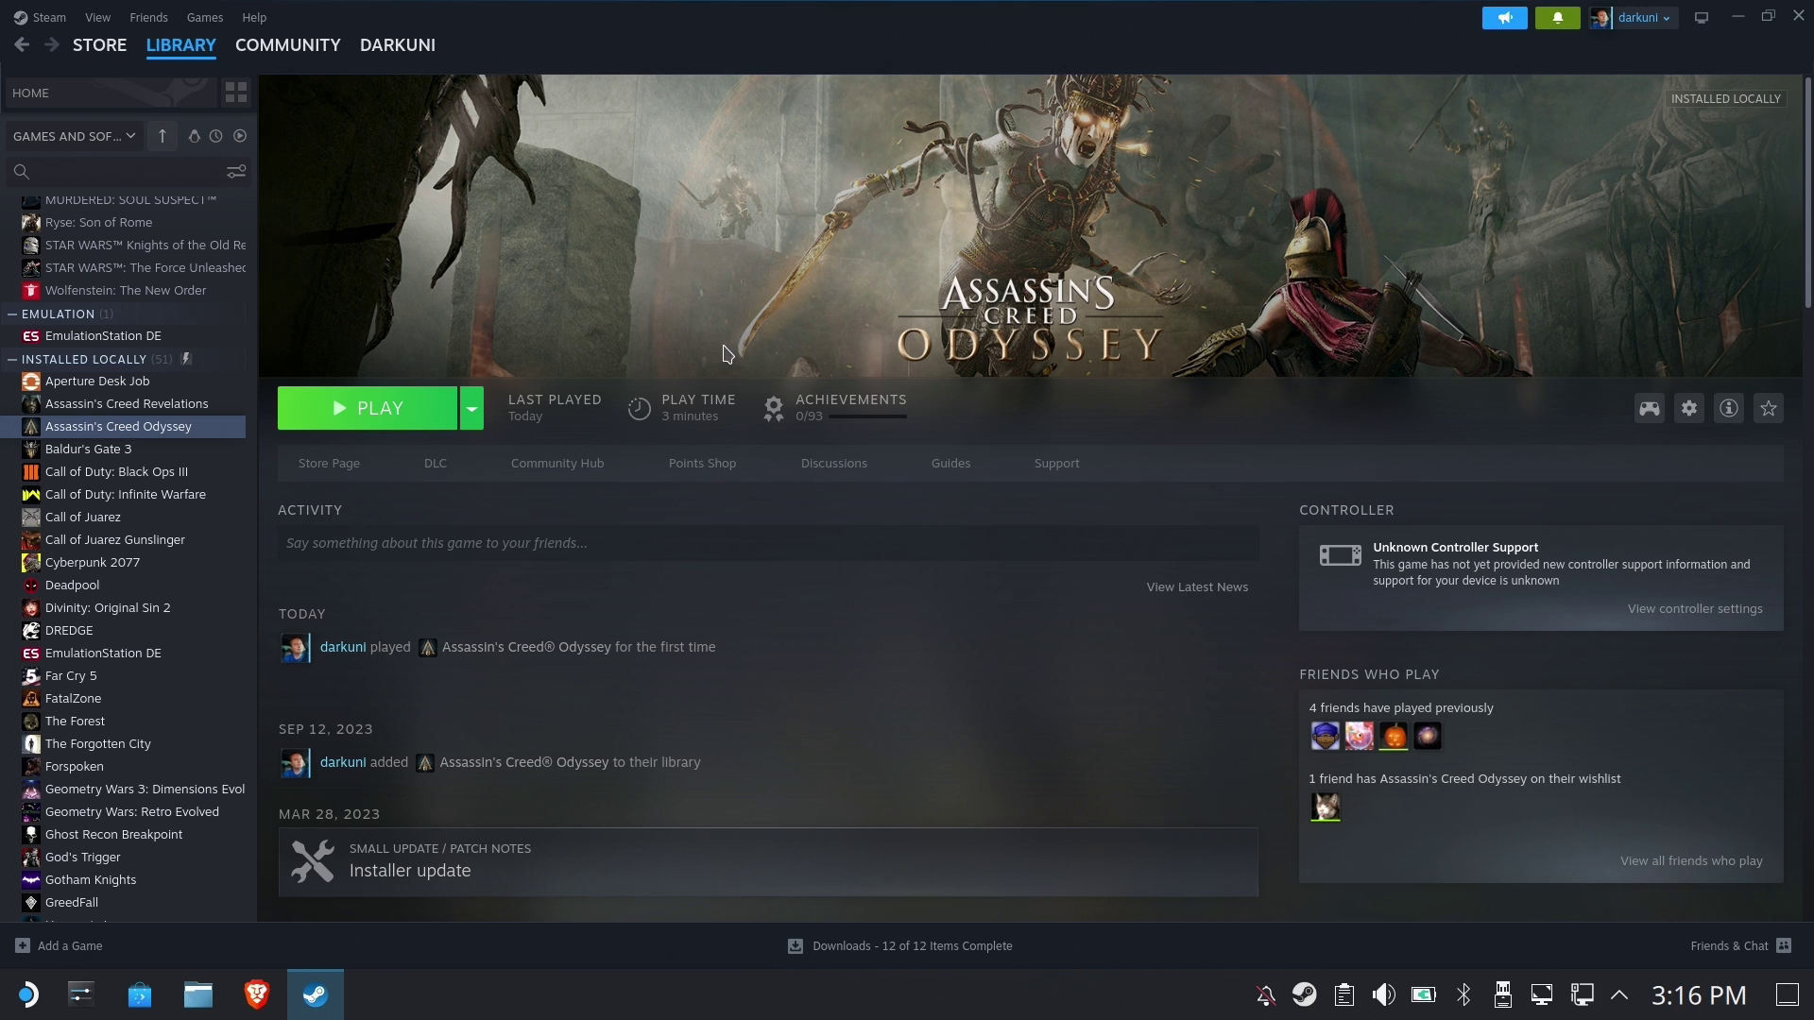
- Uninstall Assassin's Creed Odyssey from the internal drive and confirm the removal
click(1690, 408)
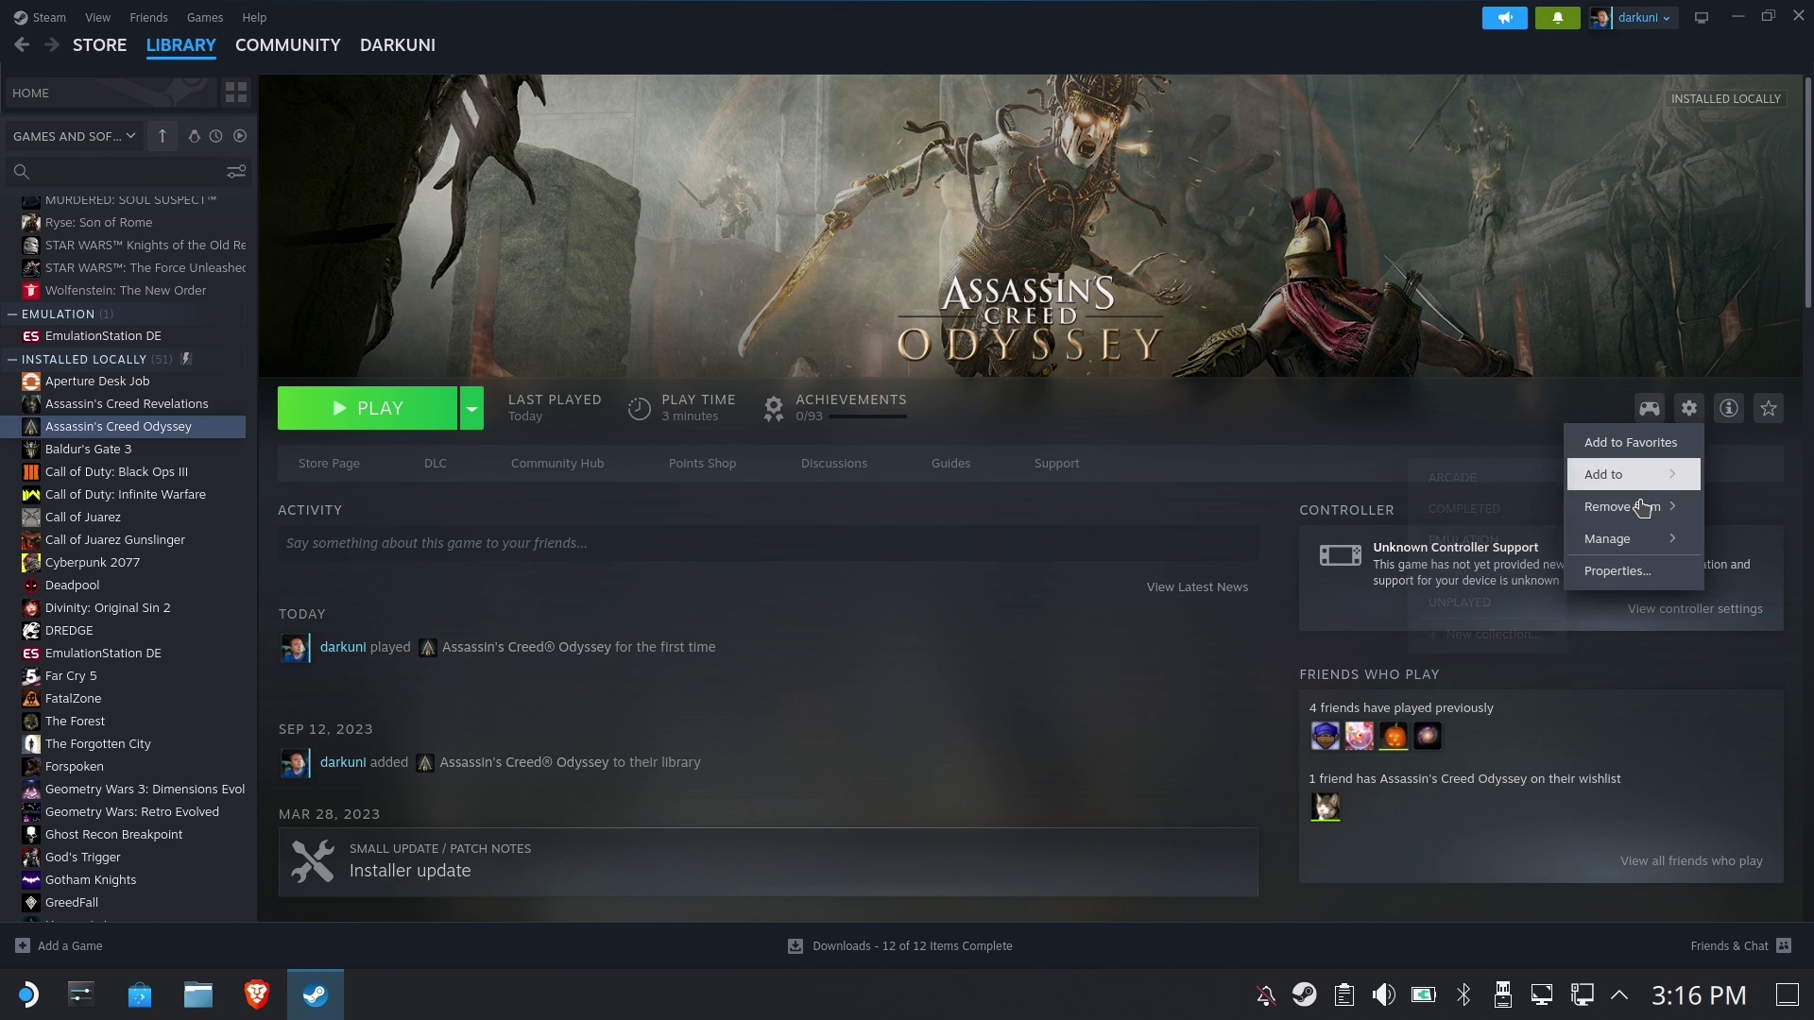
mouse_move(1632, 546)
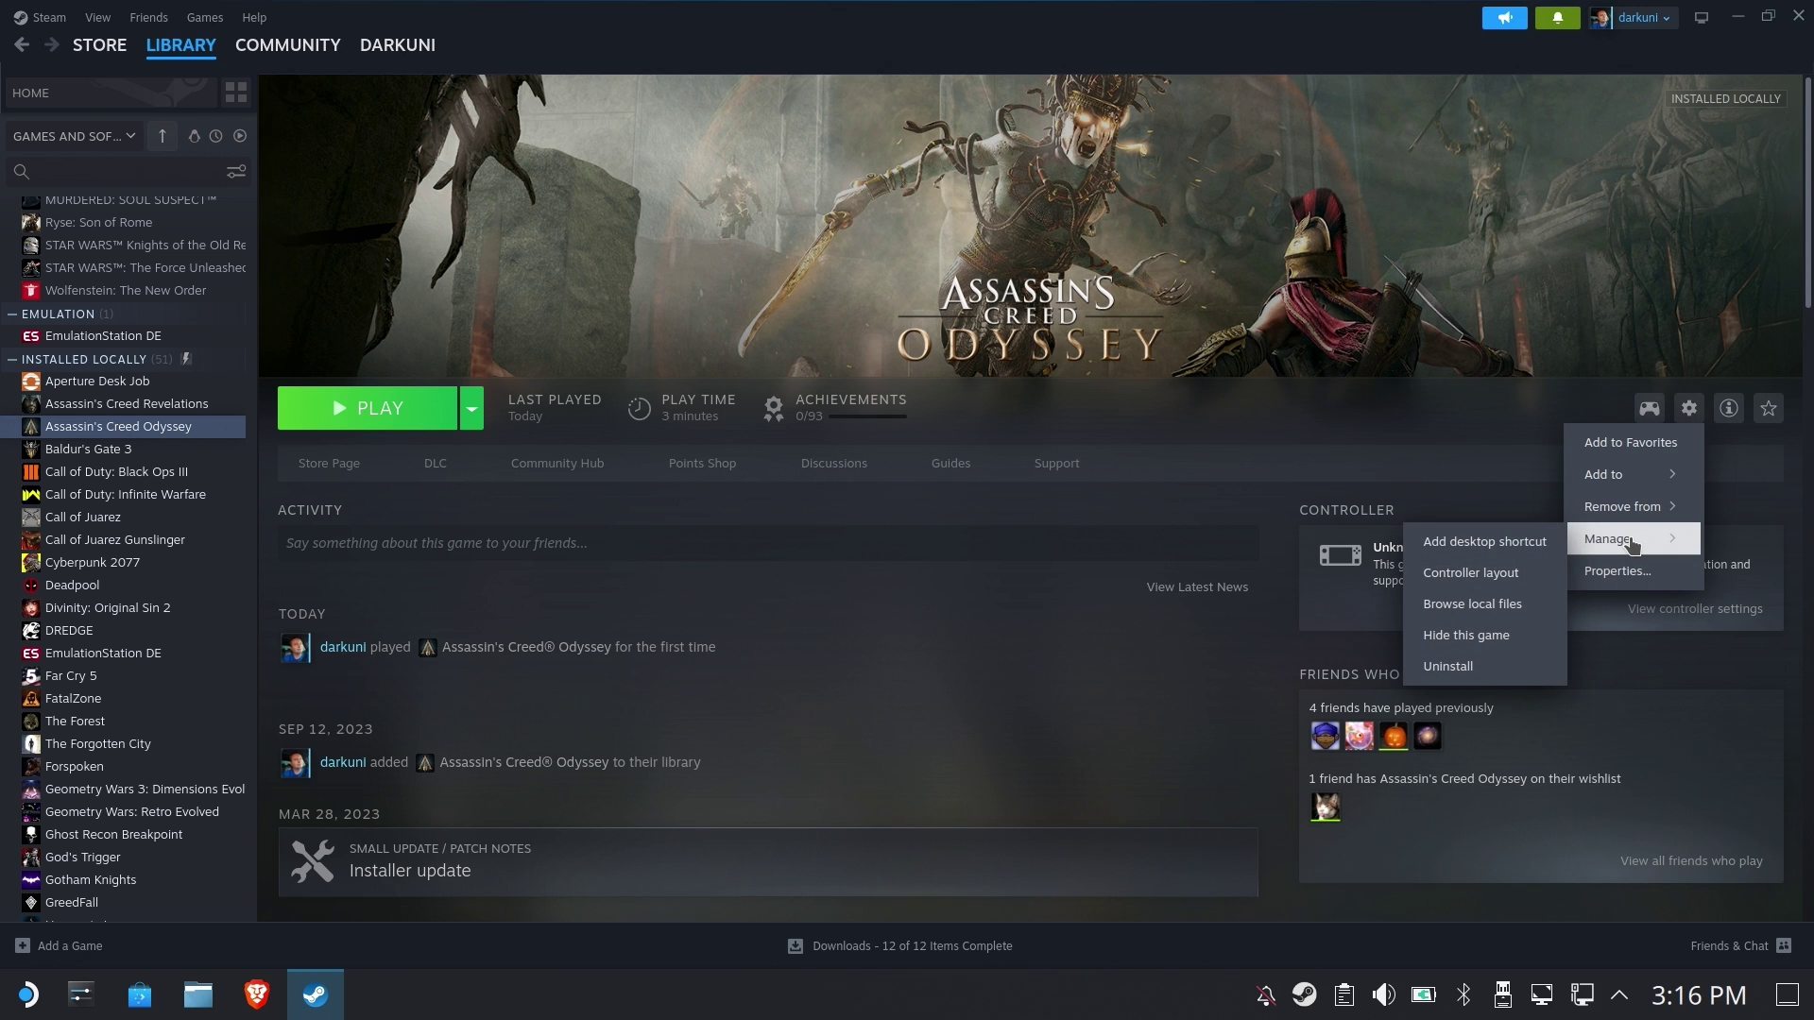
click(1455, 667)
click(1007, 558)
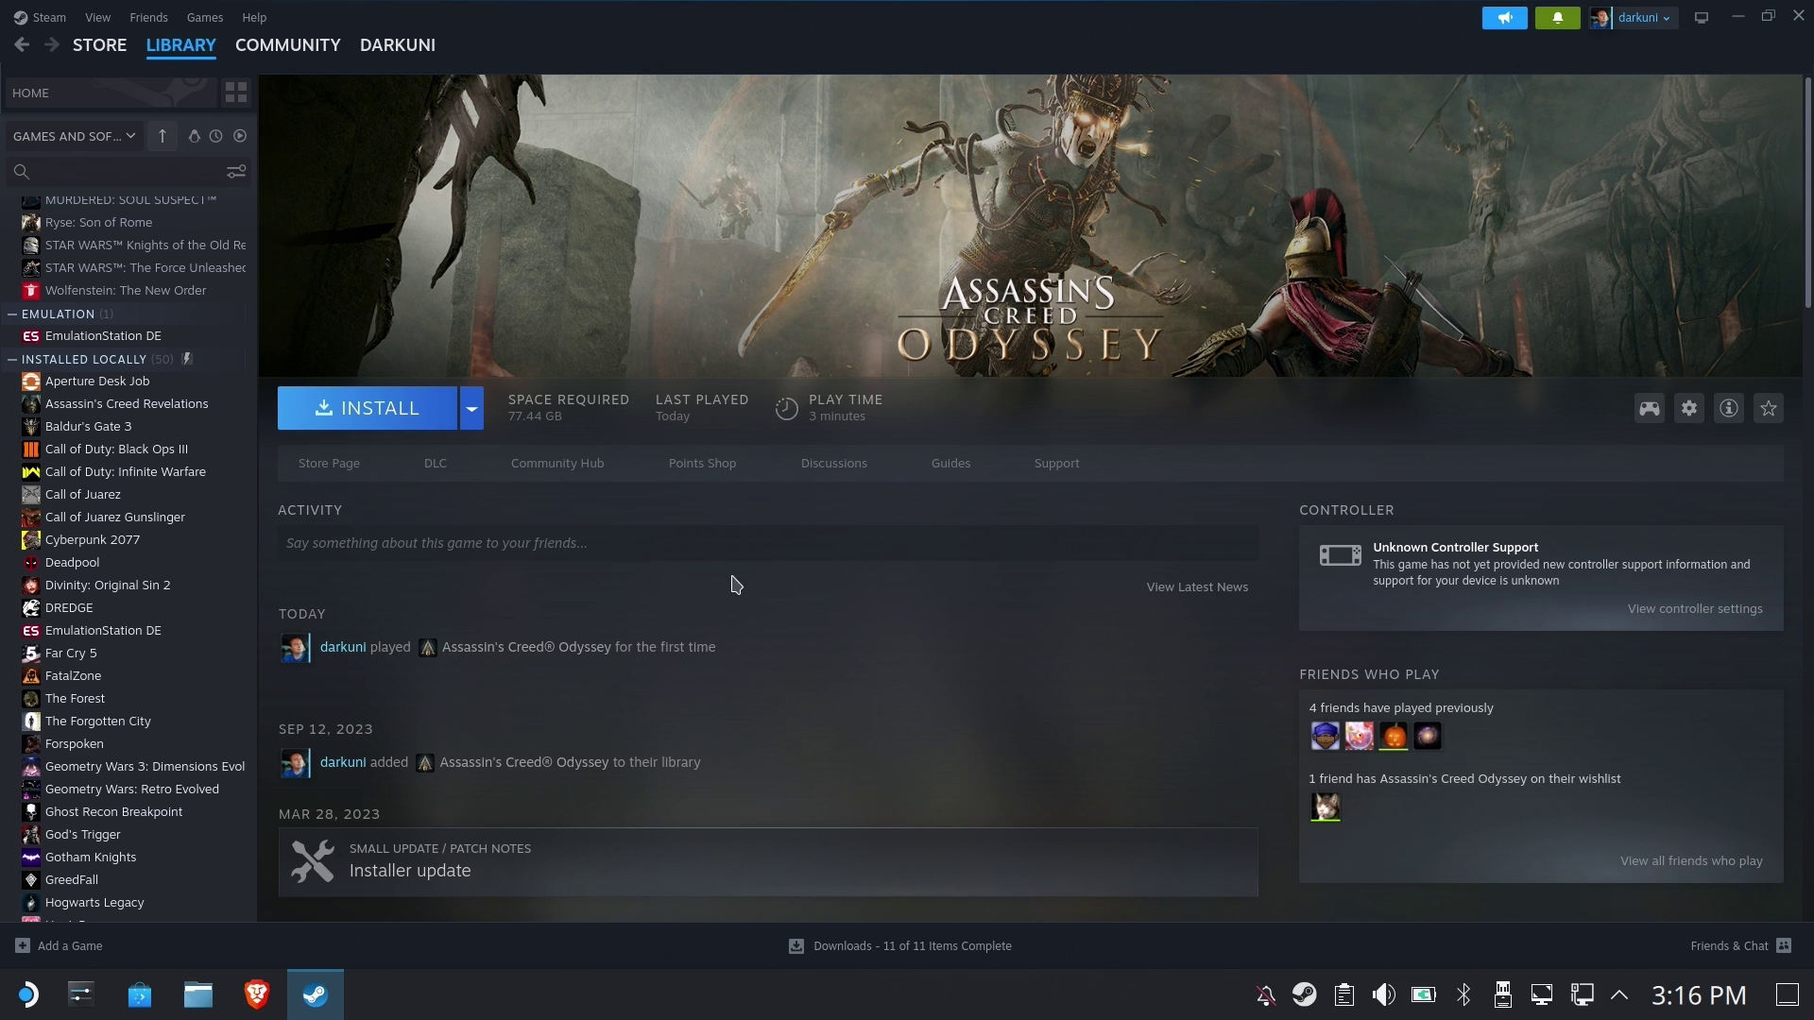
- Start a game backup restore and choose the Assassin's Creed Odyssey folder inside 2TB External/Steam Game Backups as its source
click(47, 18)
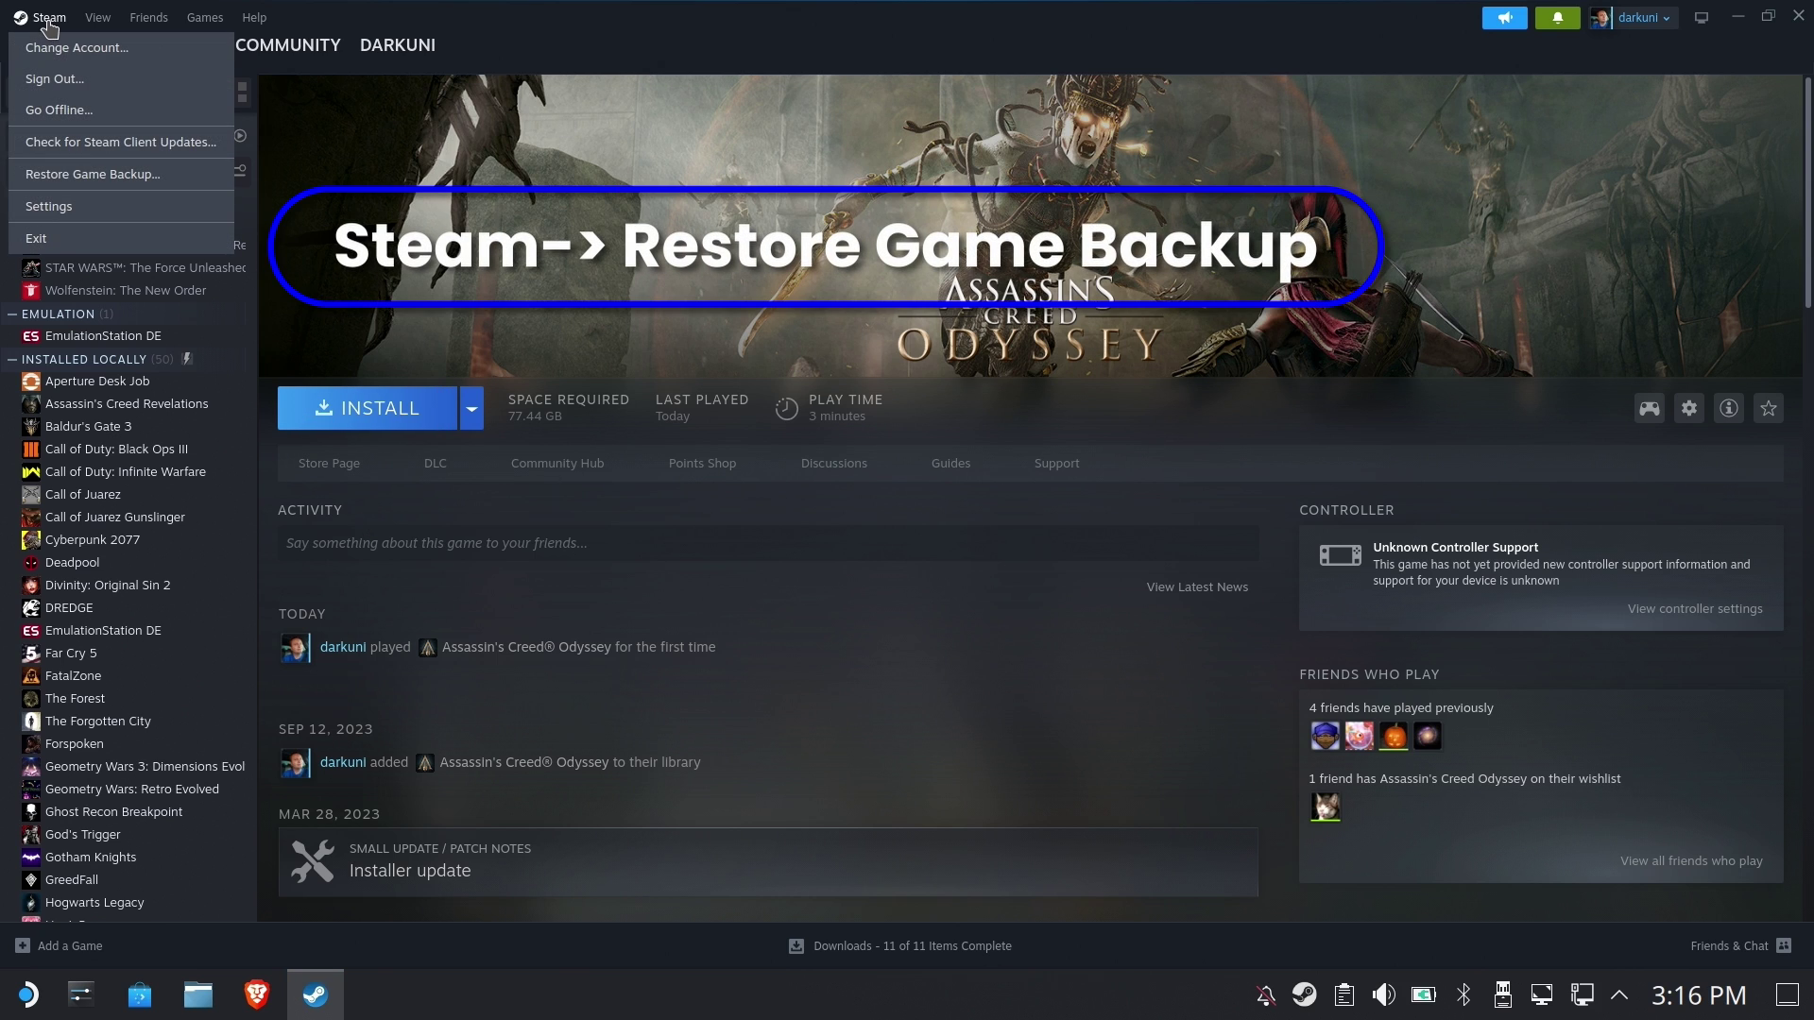
click(101, 176)
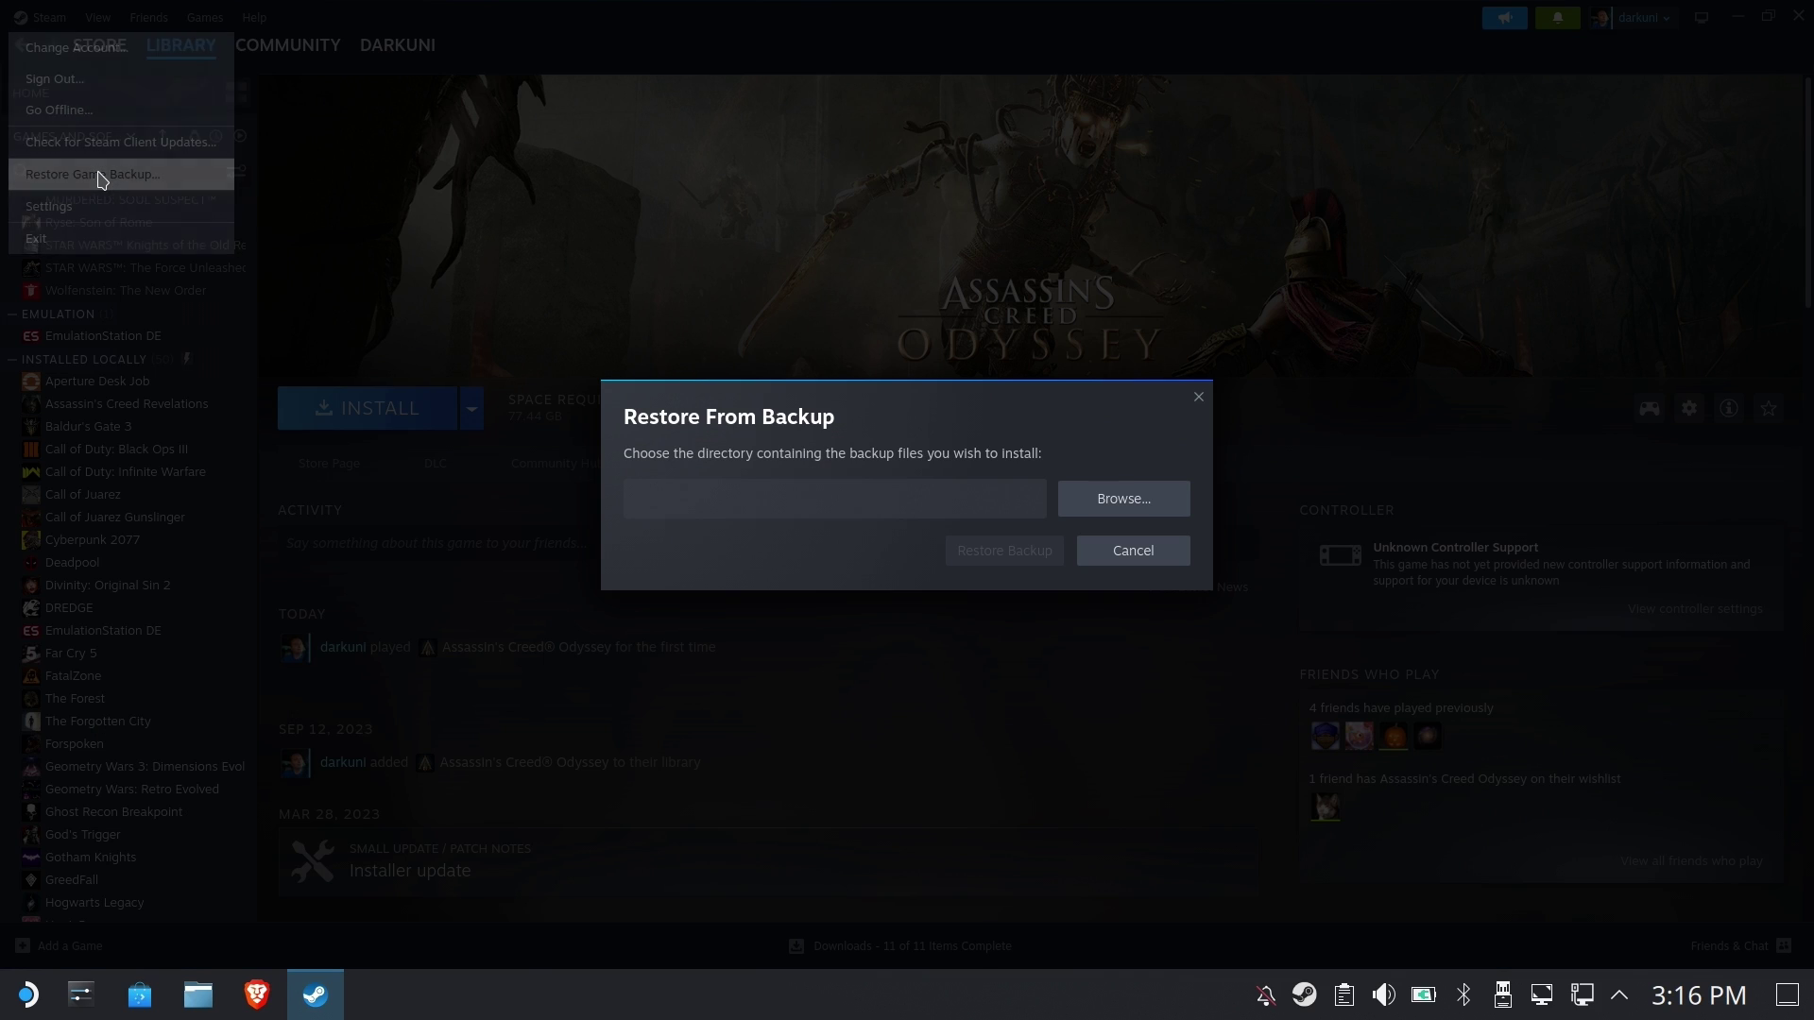
click(1101, 499)
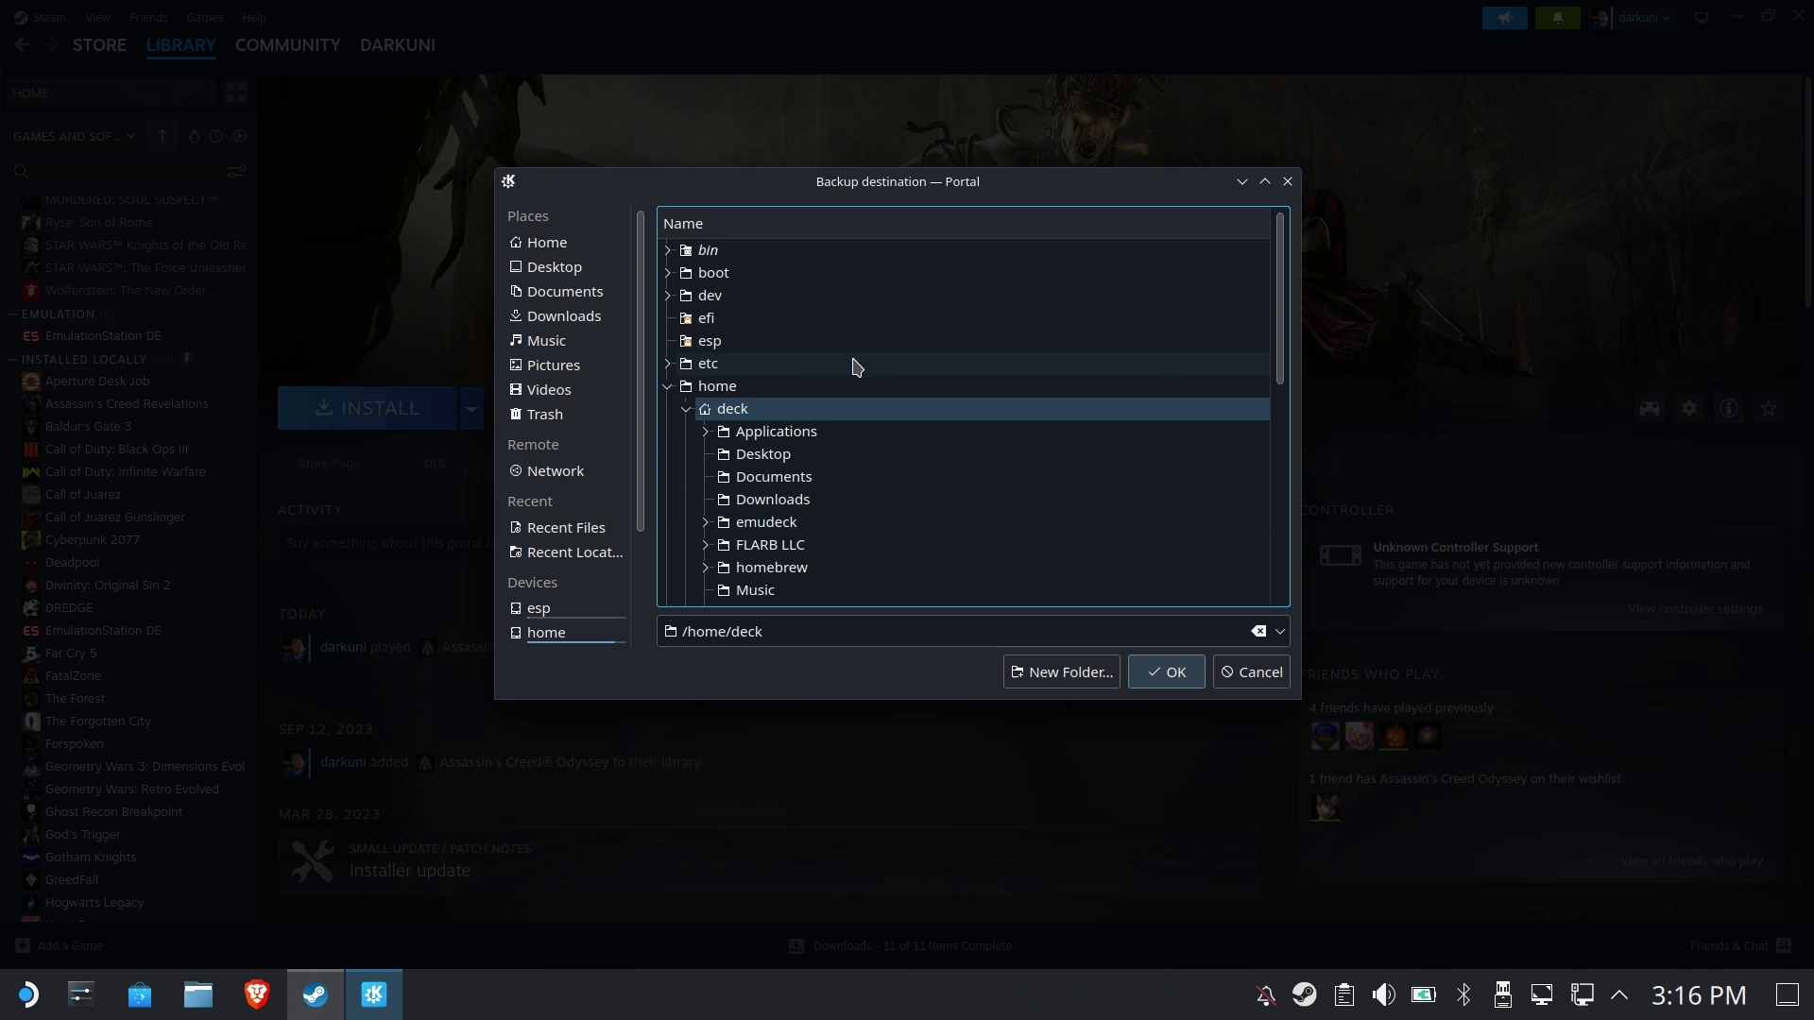
scroll(522, 581, down, 2)
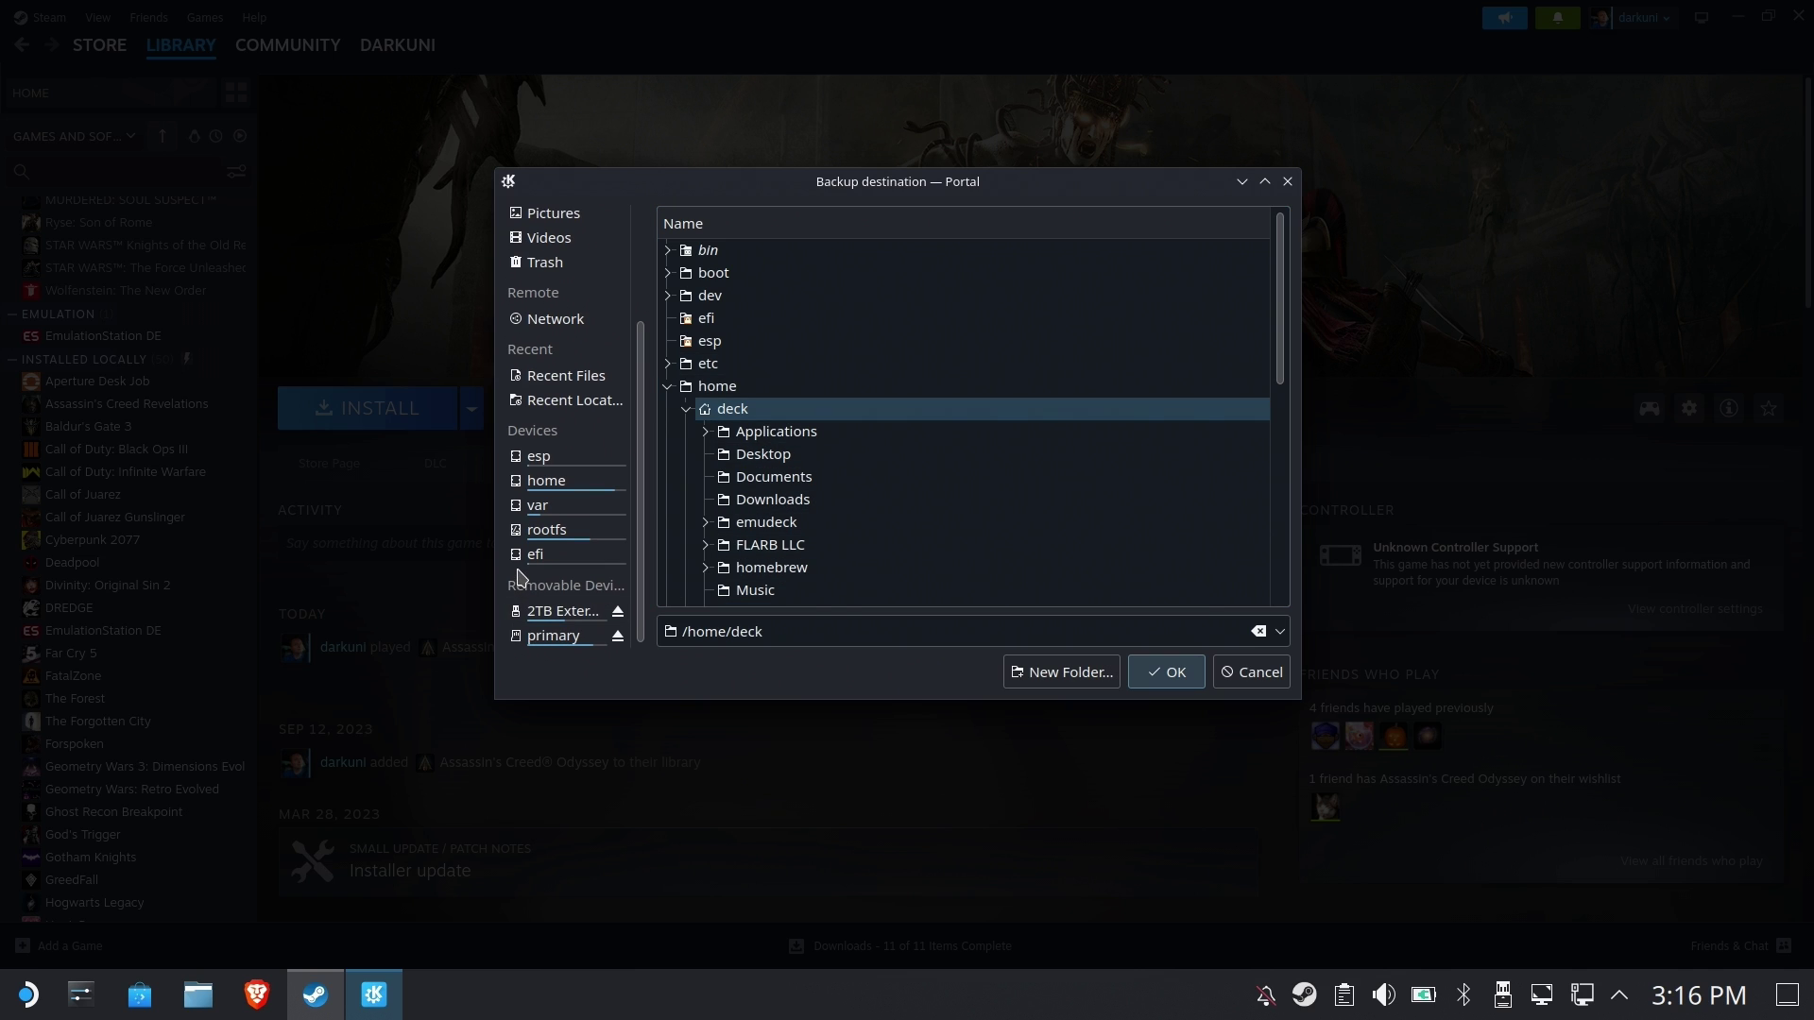
click(548, 612)
scroll(867, 482, up, 3)
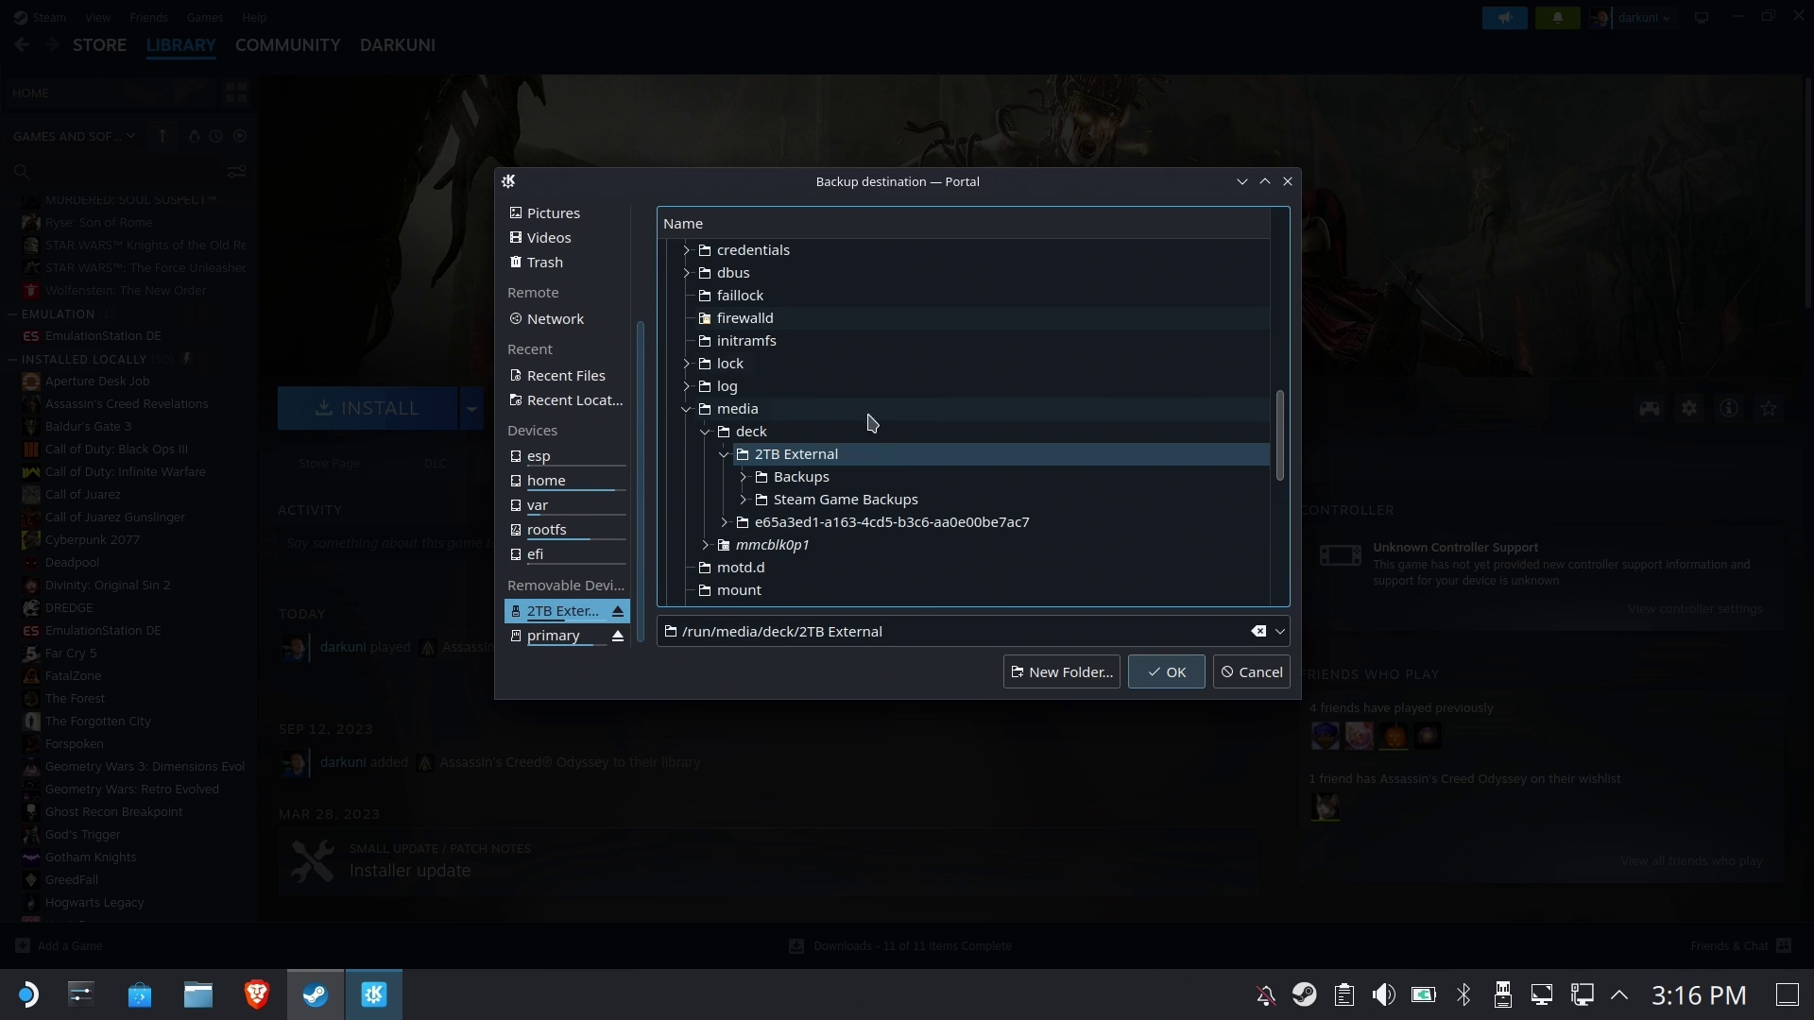
click(868, 501)
click(744, 501)
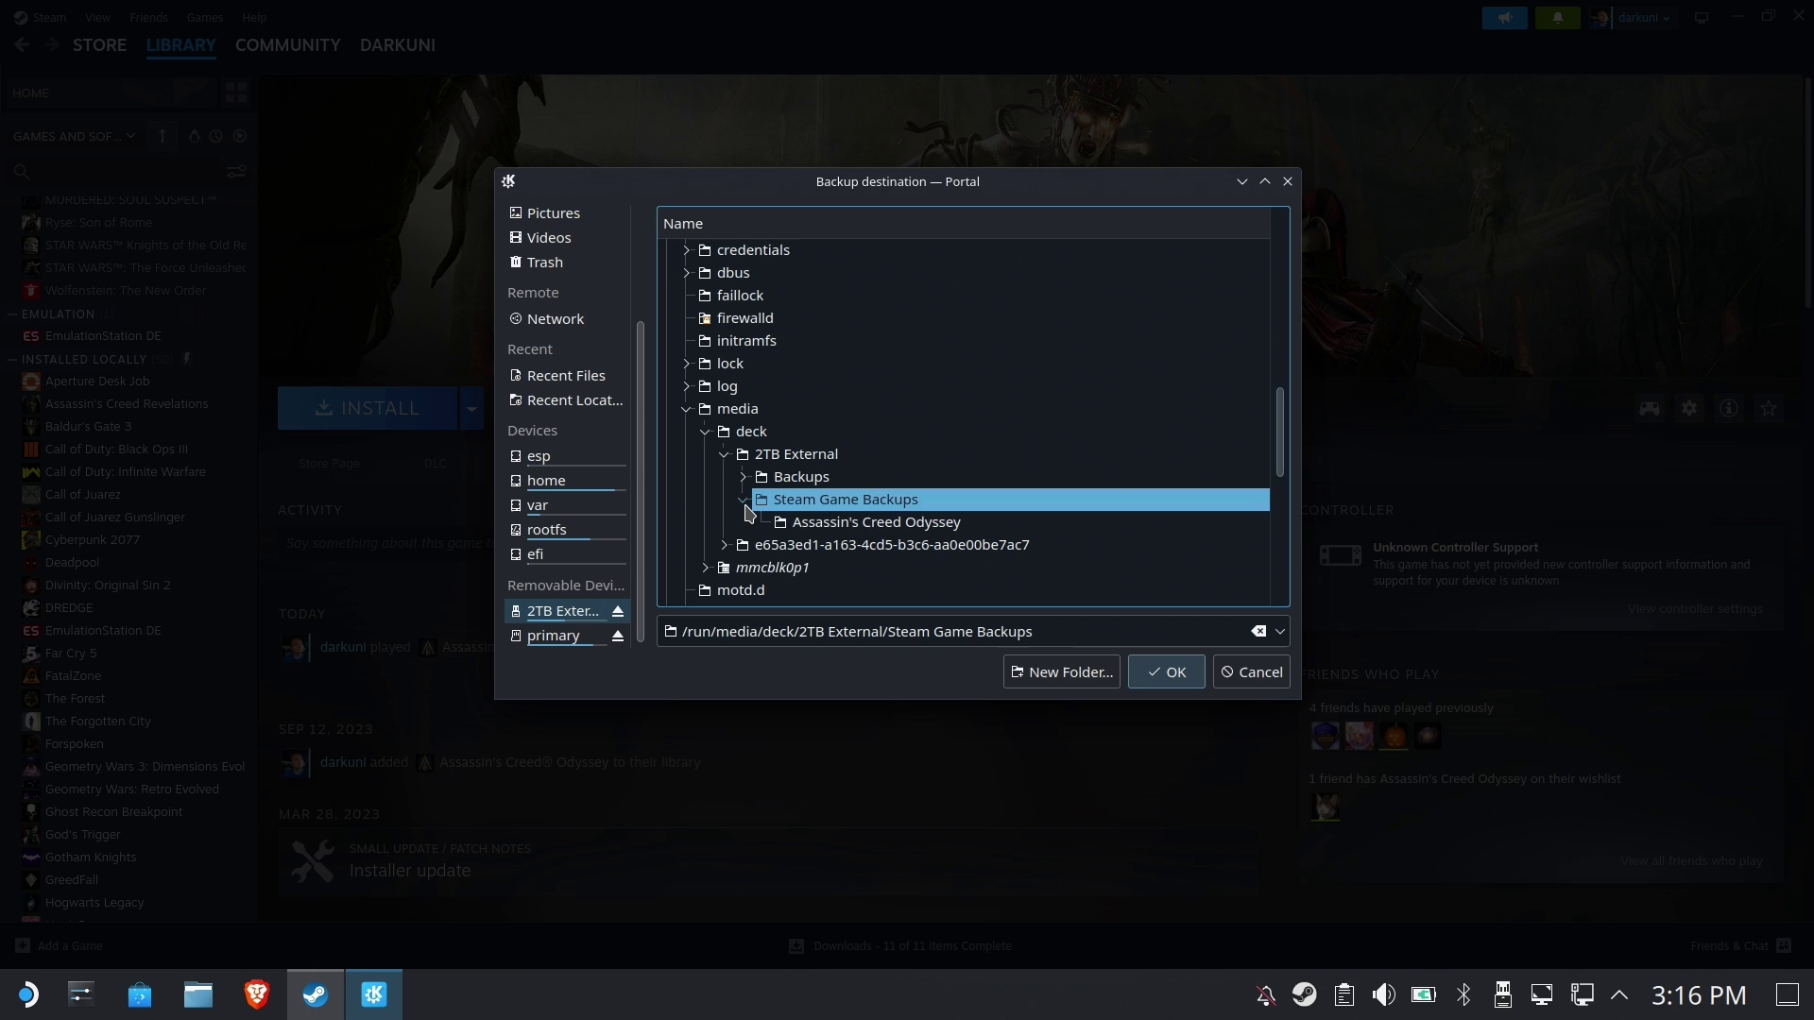
click(867, 525)
scroll(931, 486, down, 2)
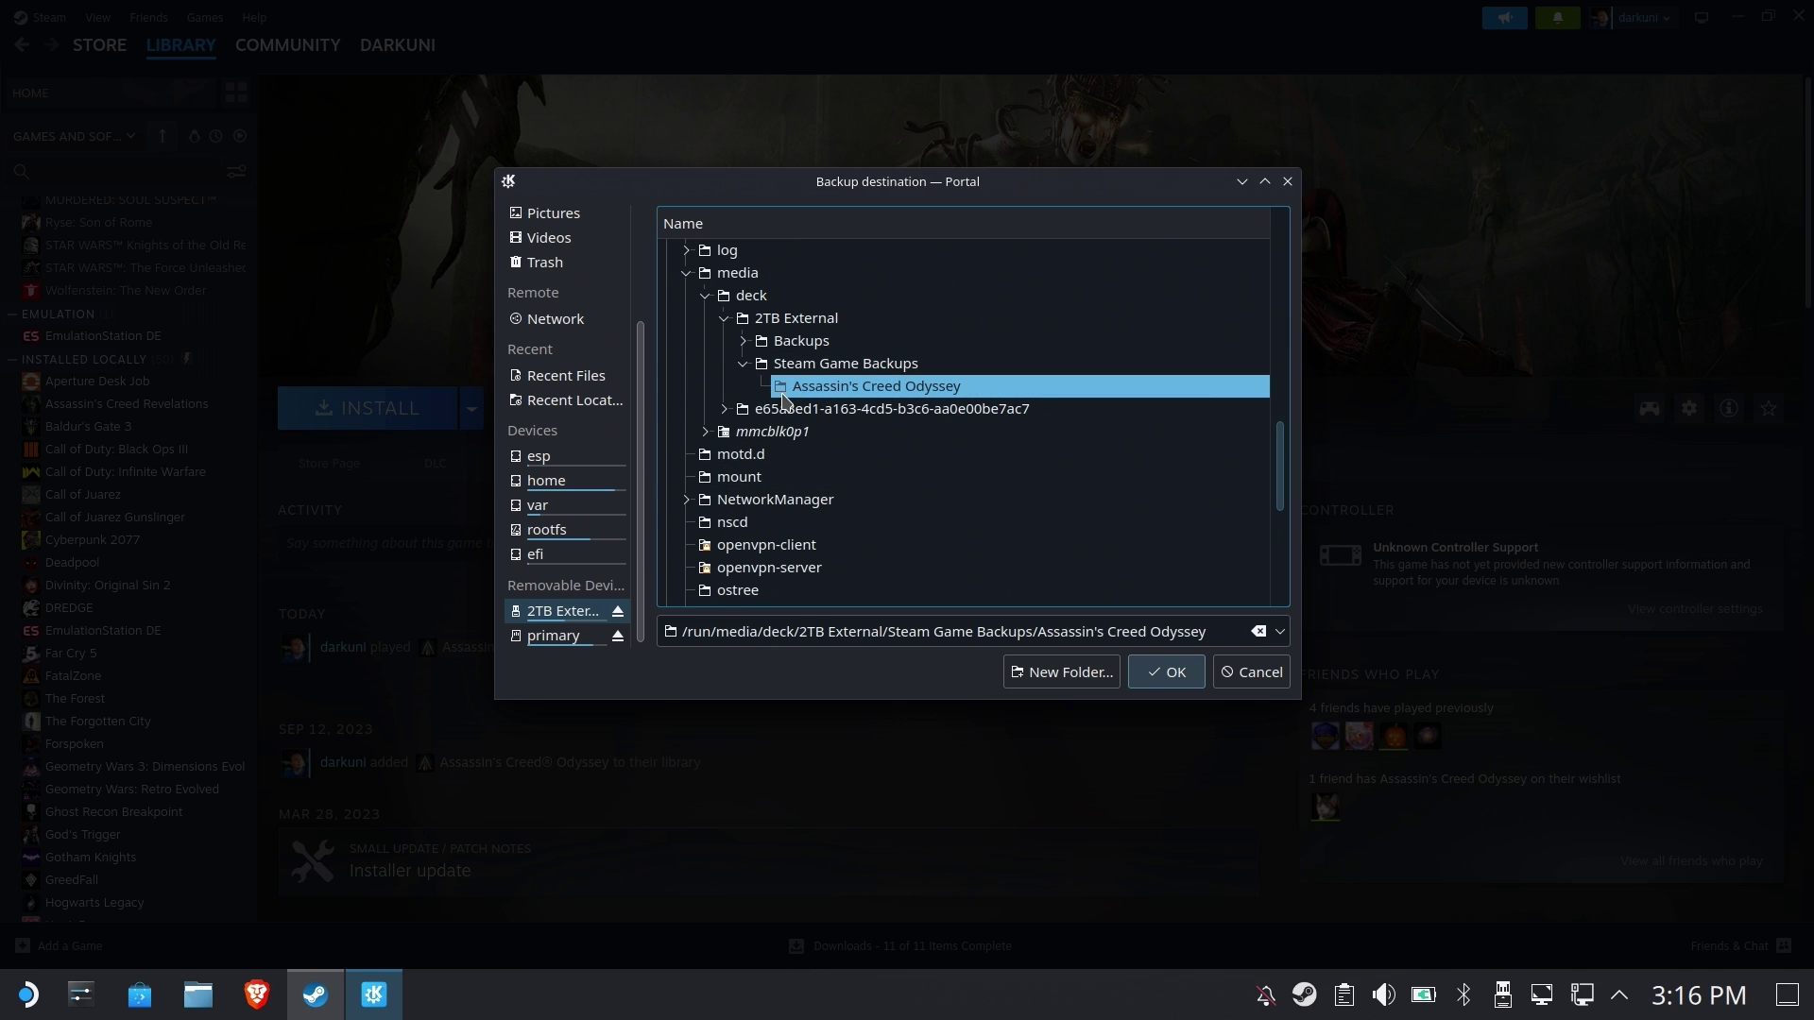
click(1171, 673)
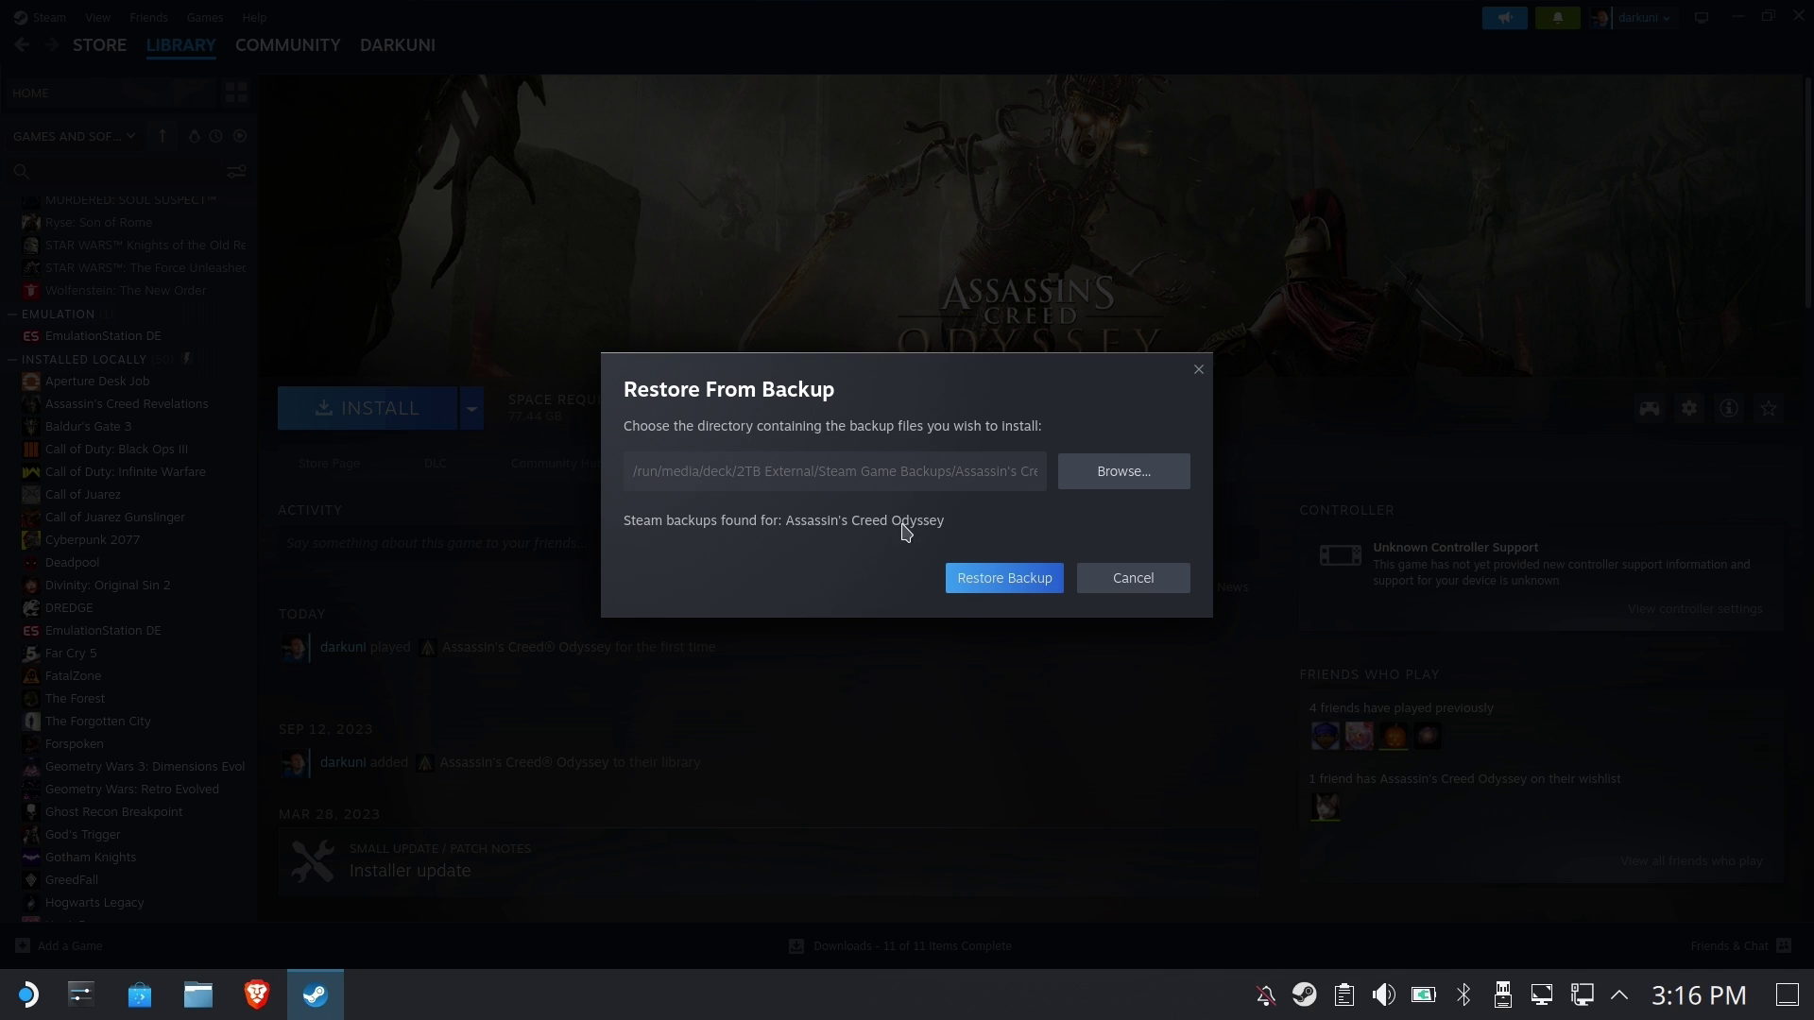
- Restore the Assassin's Creed Odyssey backup to the Internal Drive, and launch the game once the installation finishes
click(988, 583)
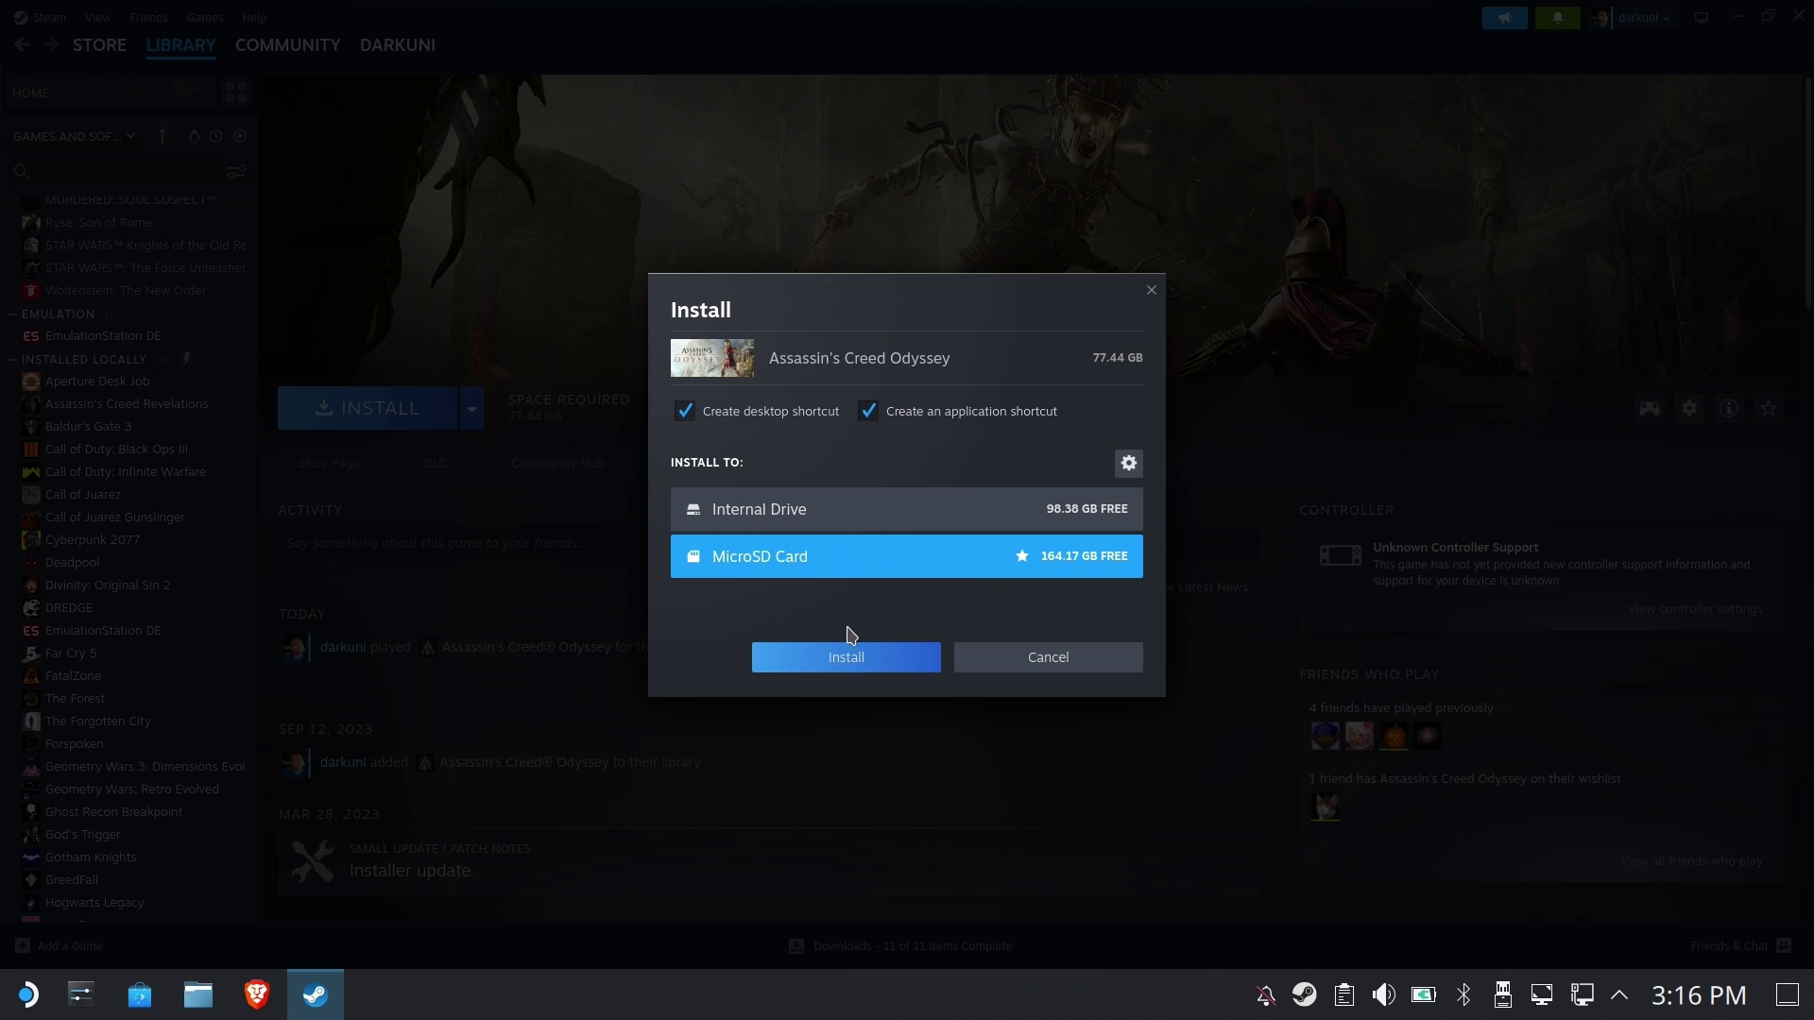
click(900, 512)
click(850, 666)
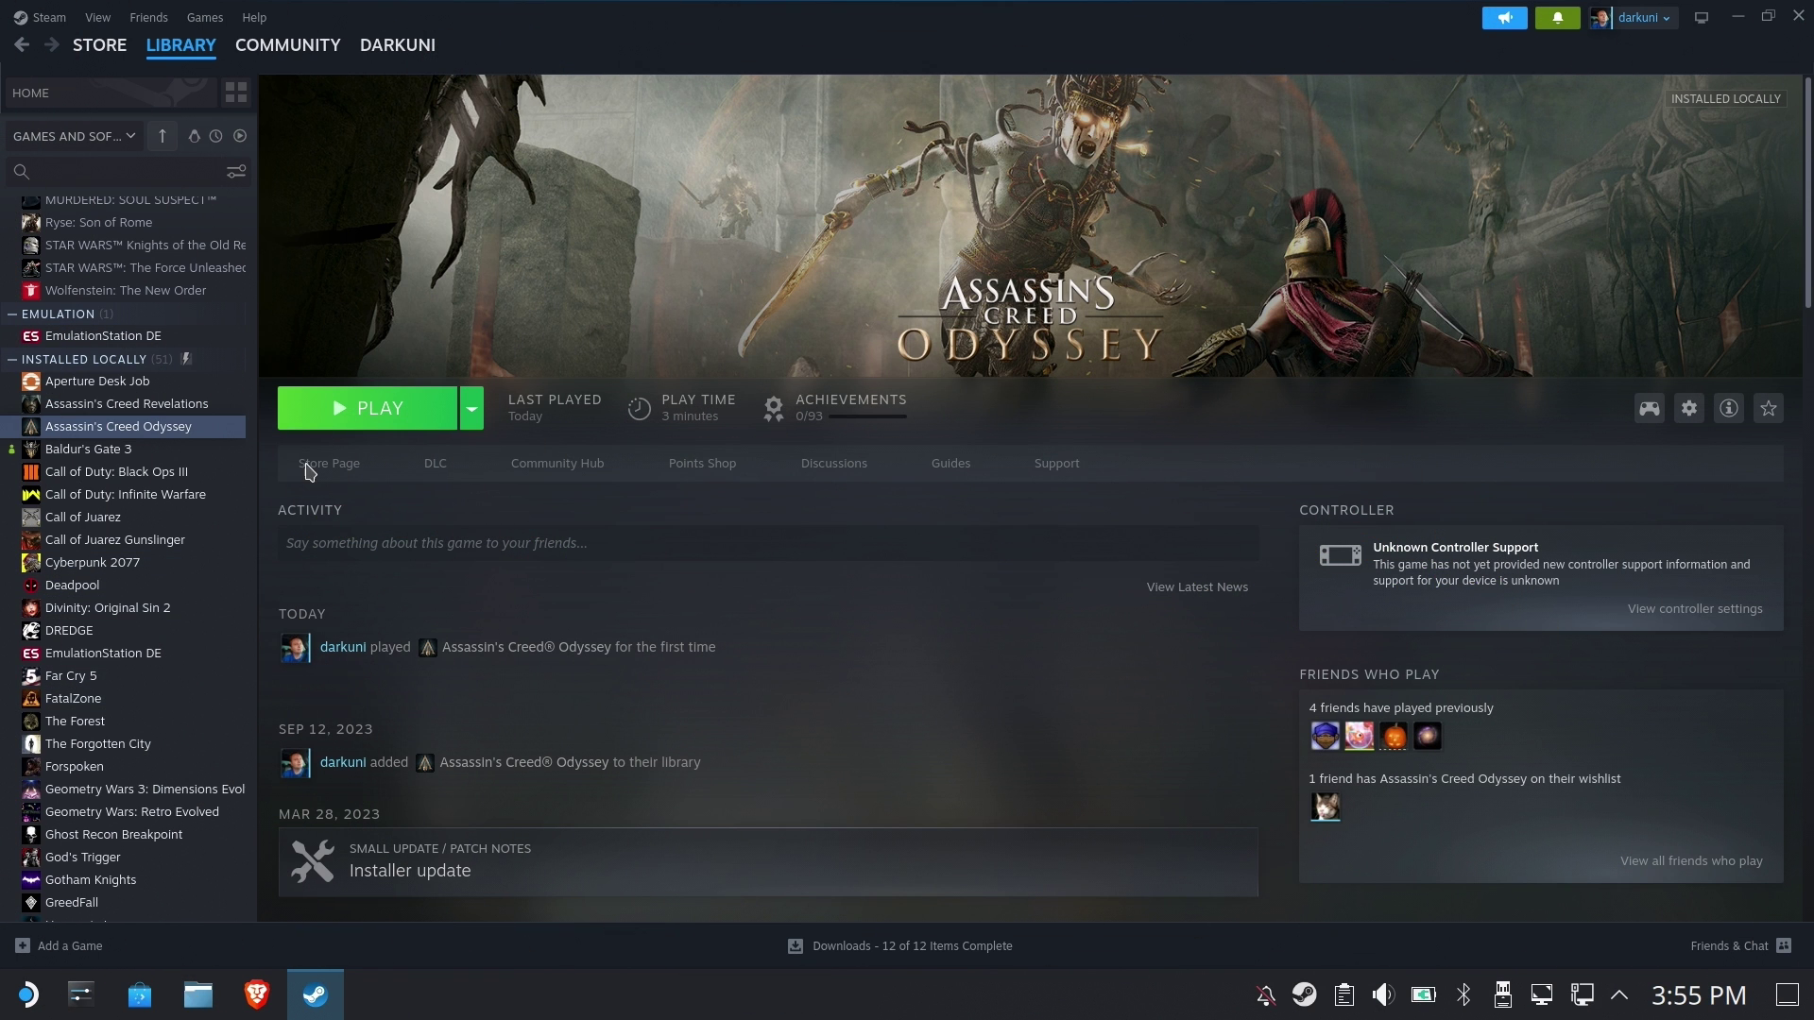
click(416, 409)
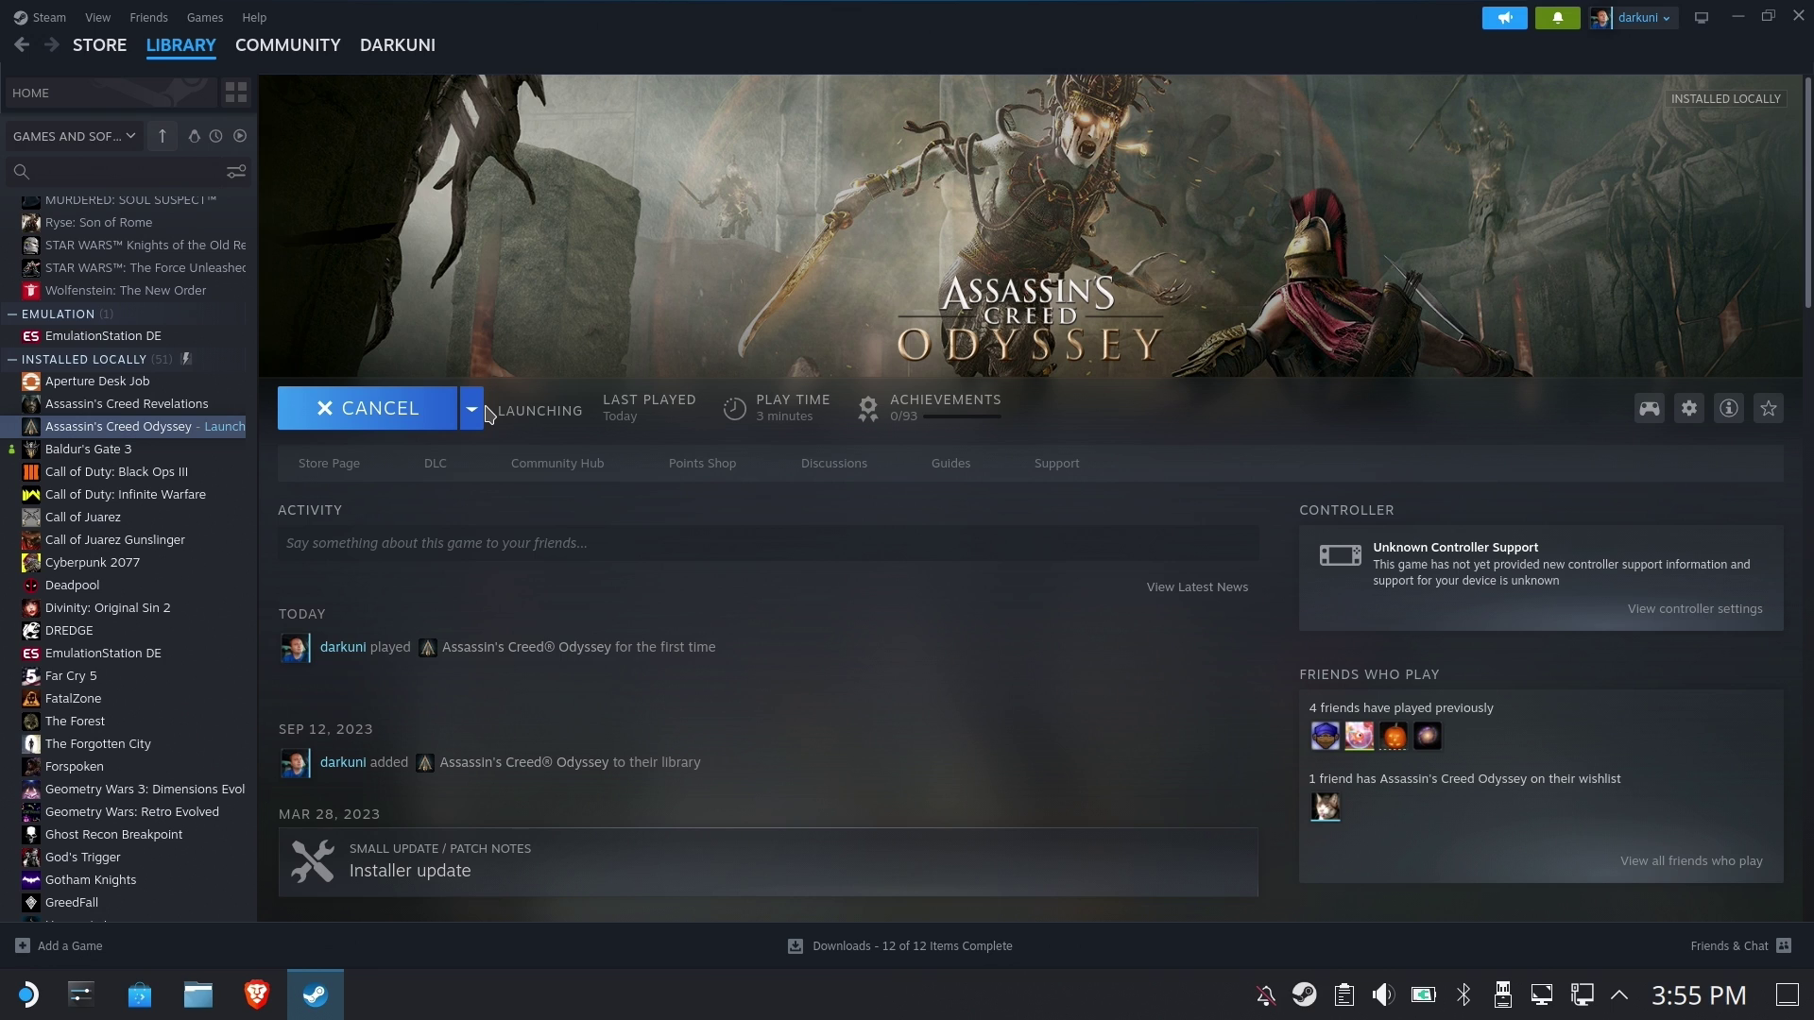